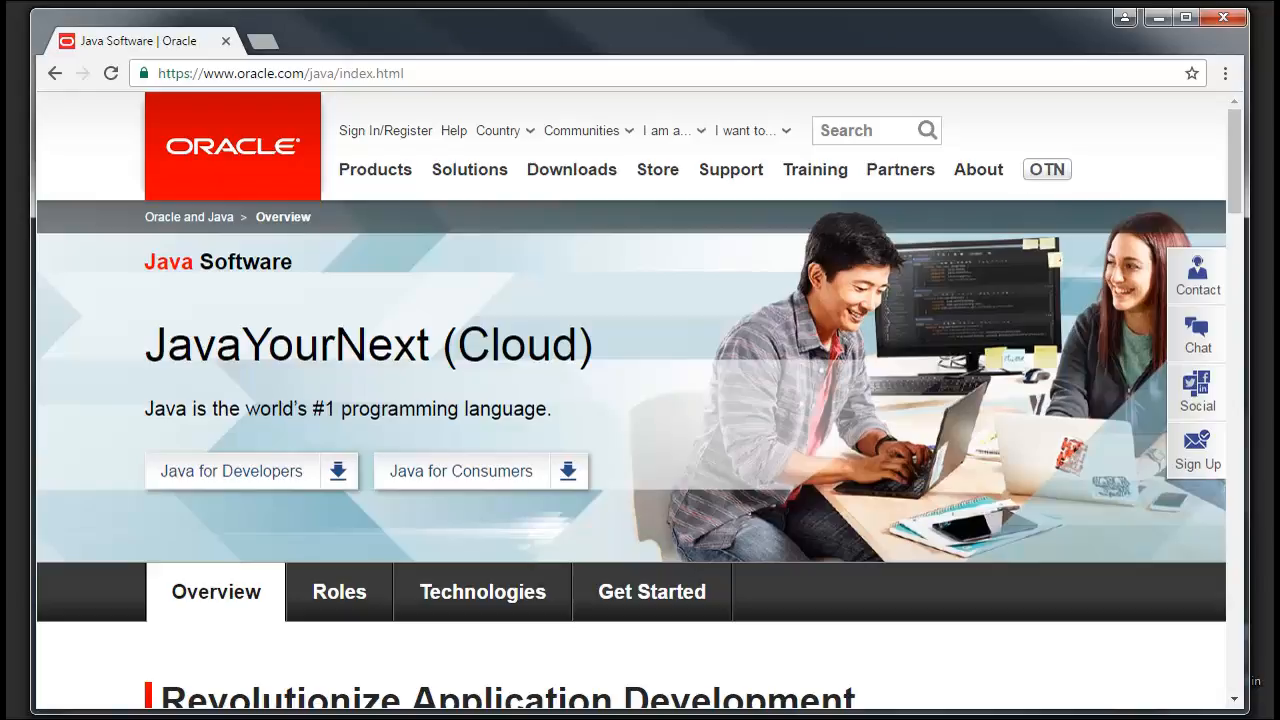
Search Google for "what is usage of java" in a new tab, review the results and close that tab
drag(640, 30, 634, 36)
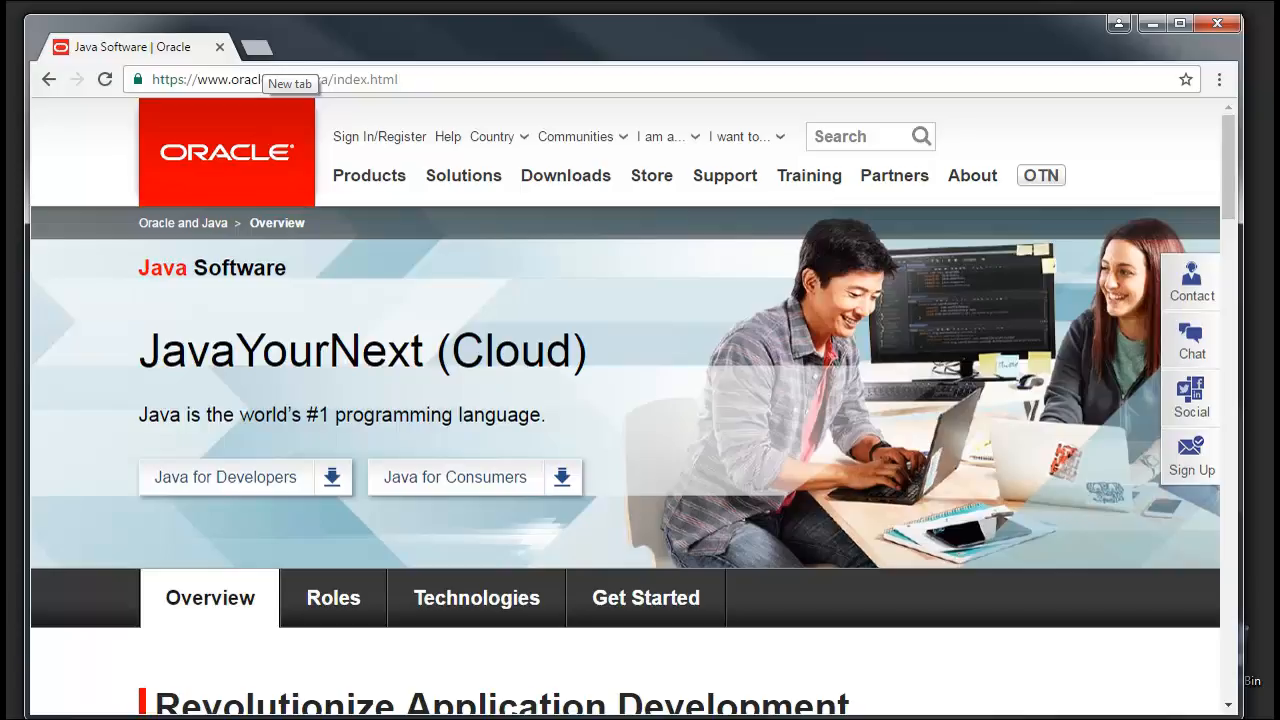
click(257, 47)
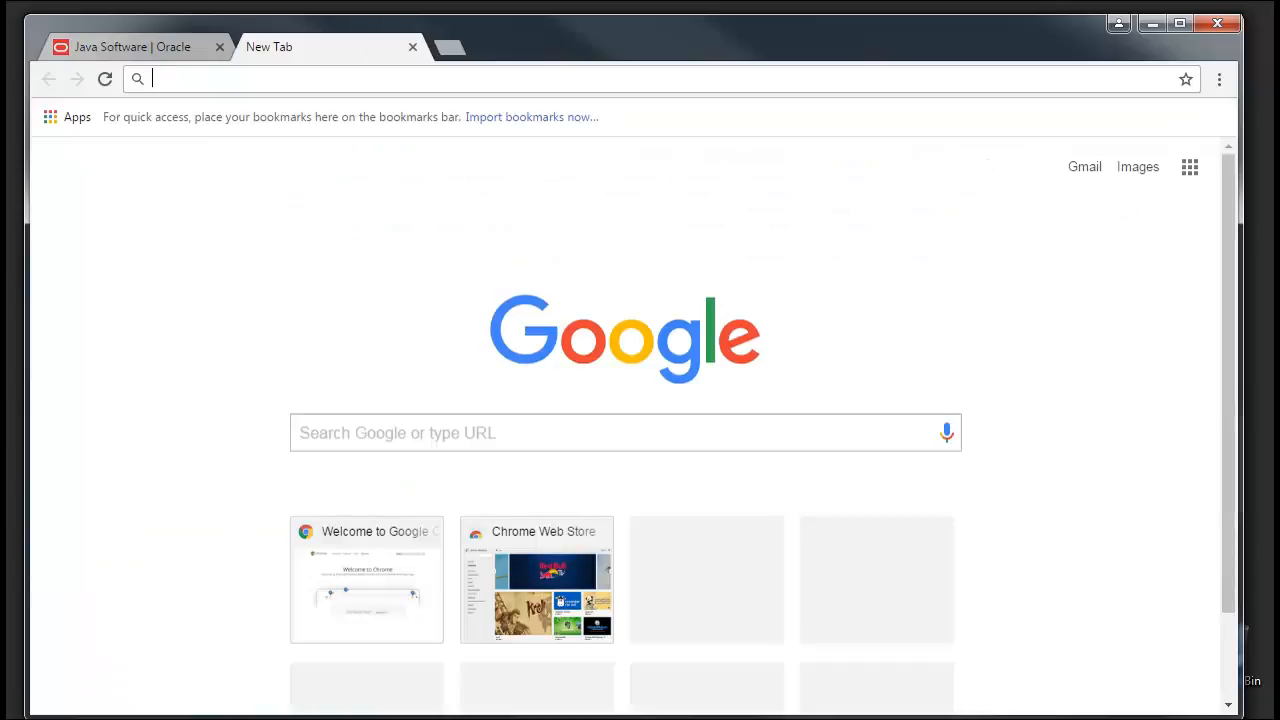
text(how)
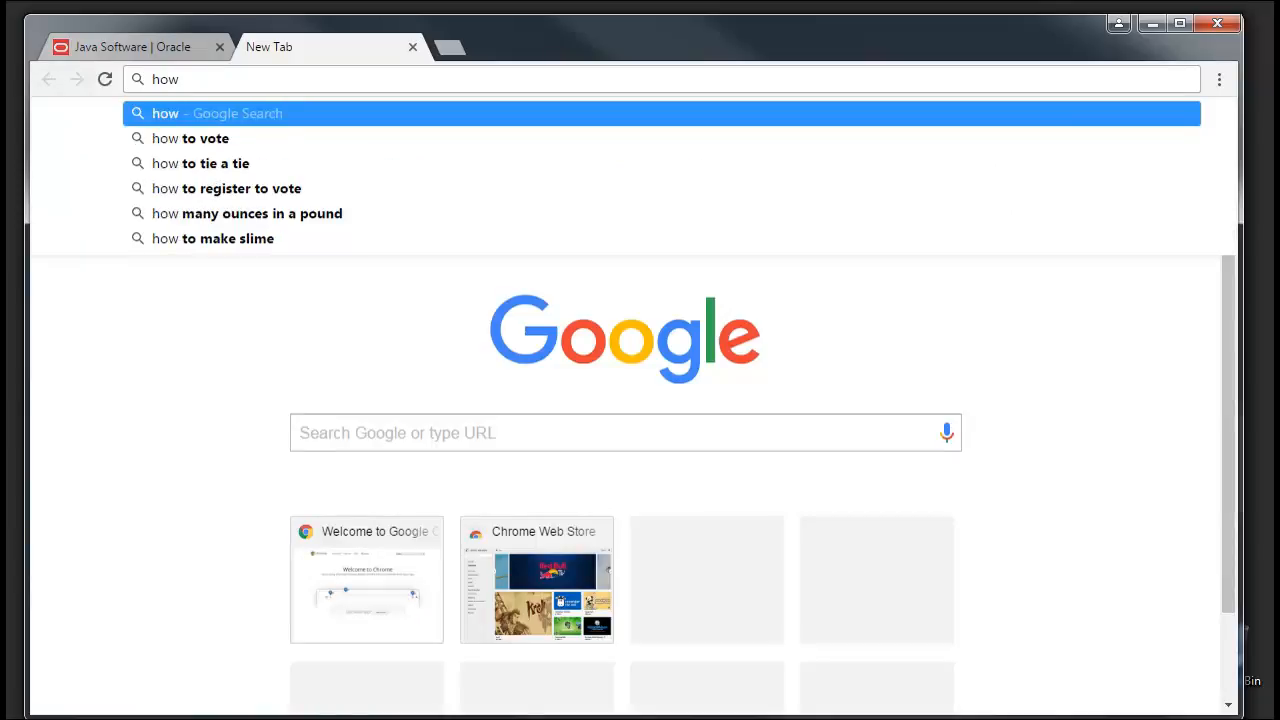
key(BackSpace)
key(BackSpace)
key(BackSpace)
text(what is t)
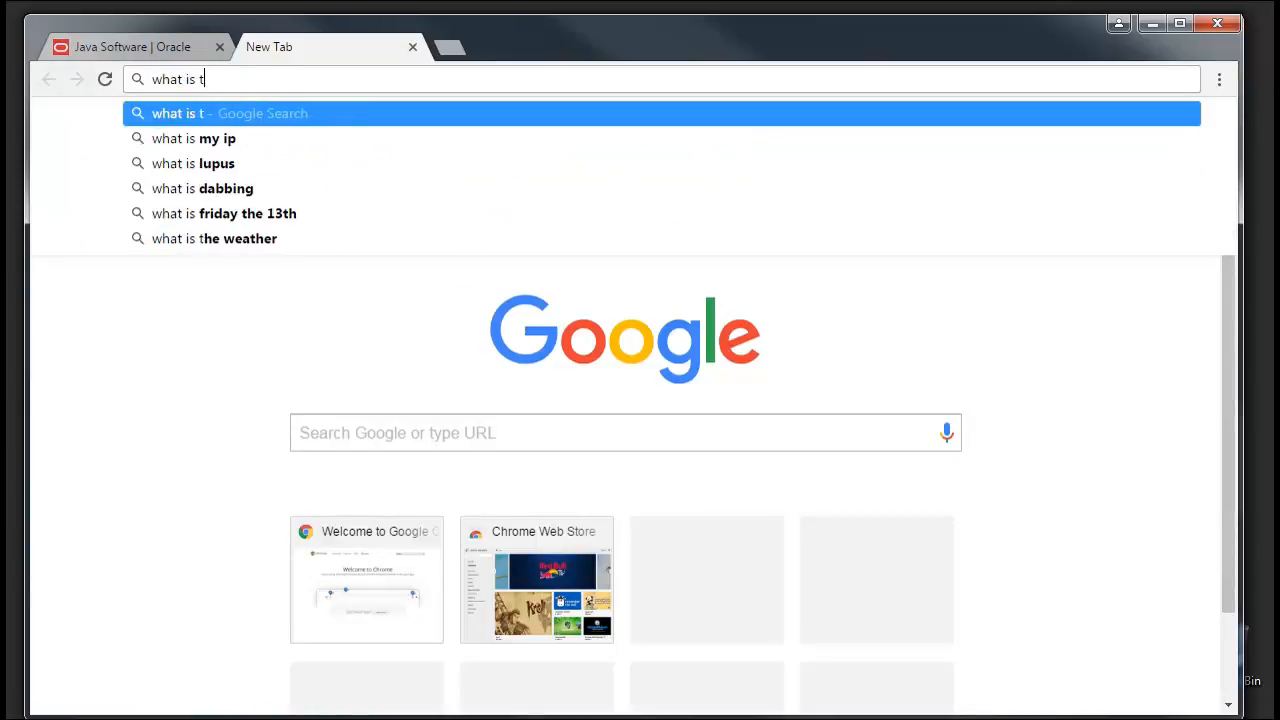
key(BackSpace)
text(usage)
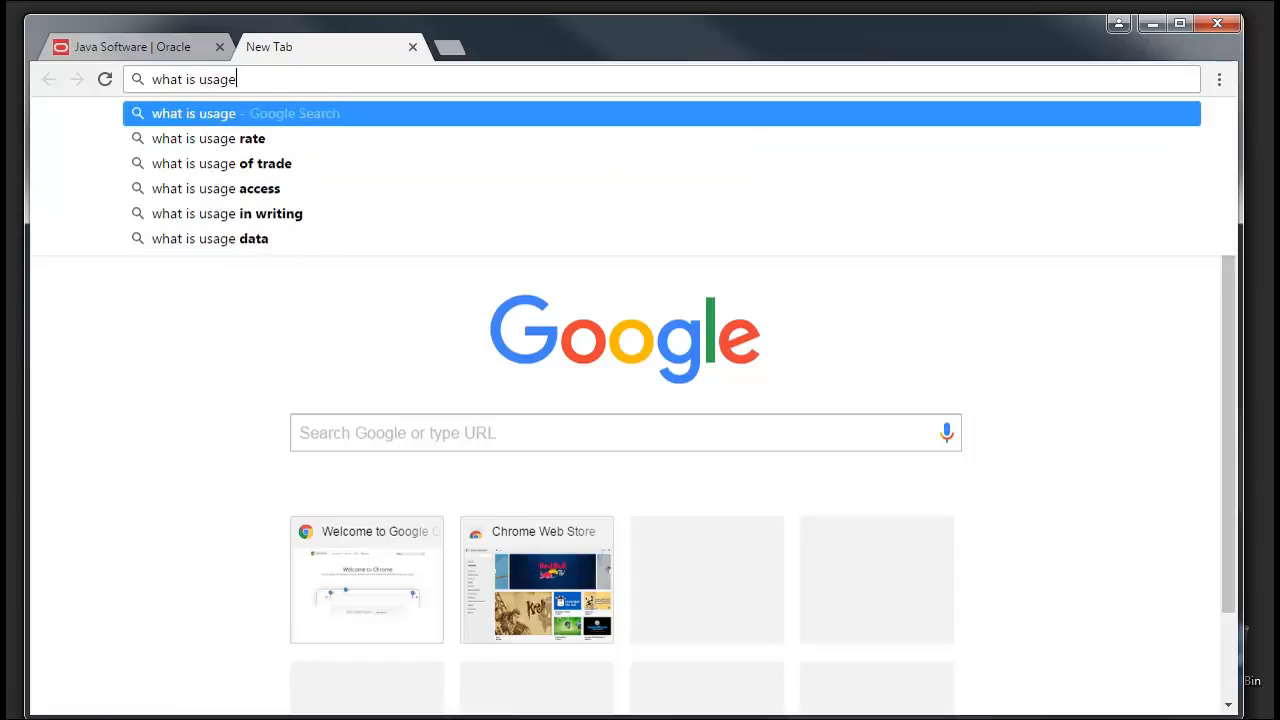
text( of java)
key(Return)
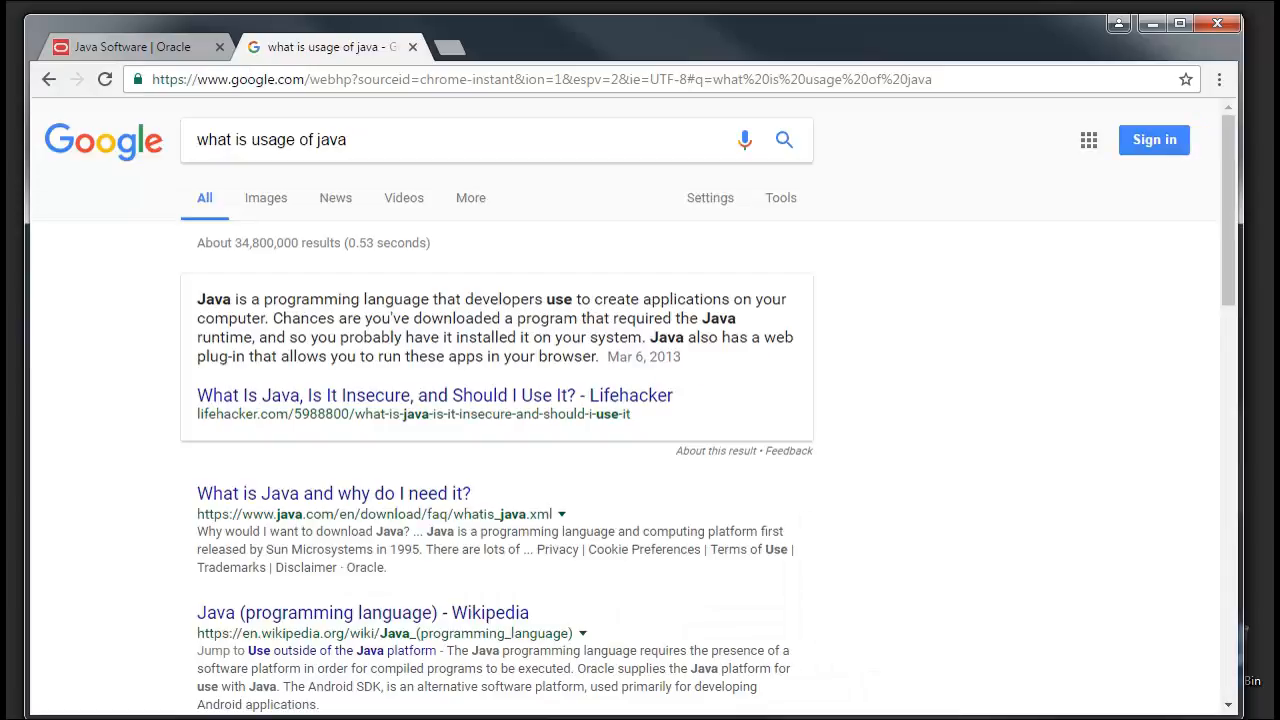
key(ctrl+w)
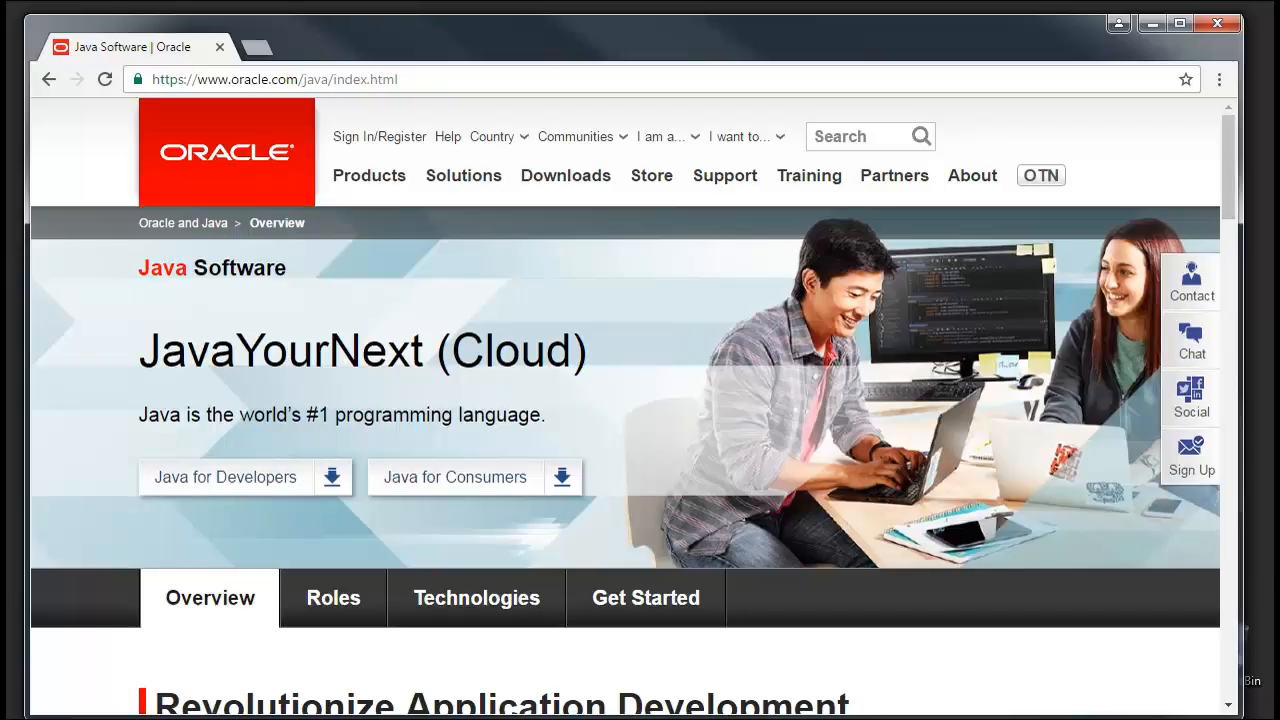
Search Google for "java jdk download" in a new tab
key(ctrl+t)
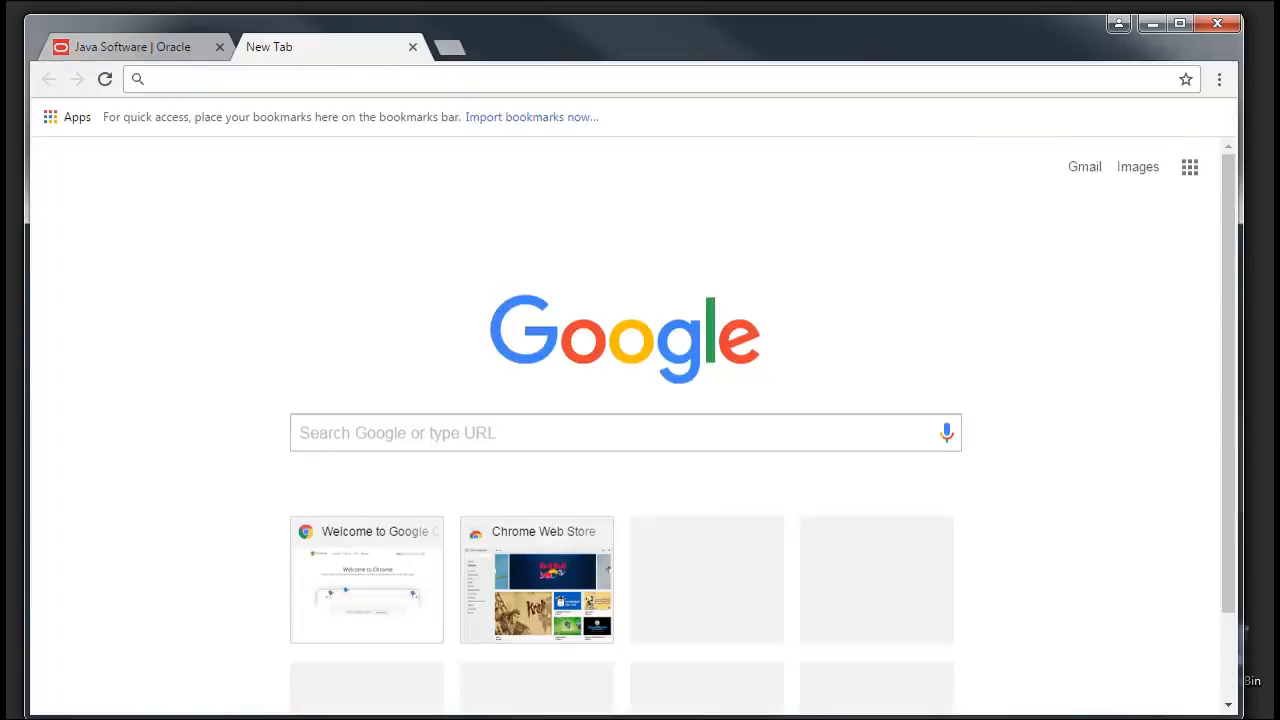
text(java d)
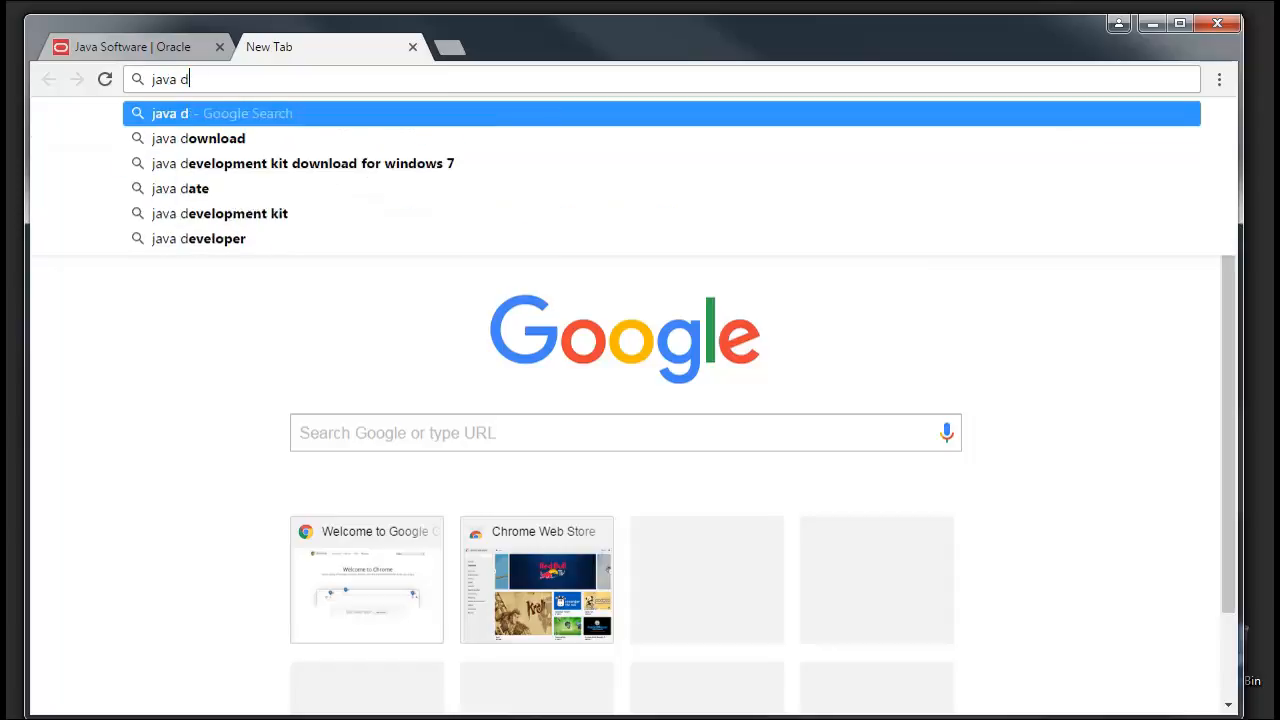
key(BackSpace)
text(jk)
key(BackSpace)
text(dk downa)
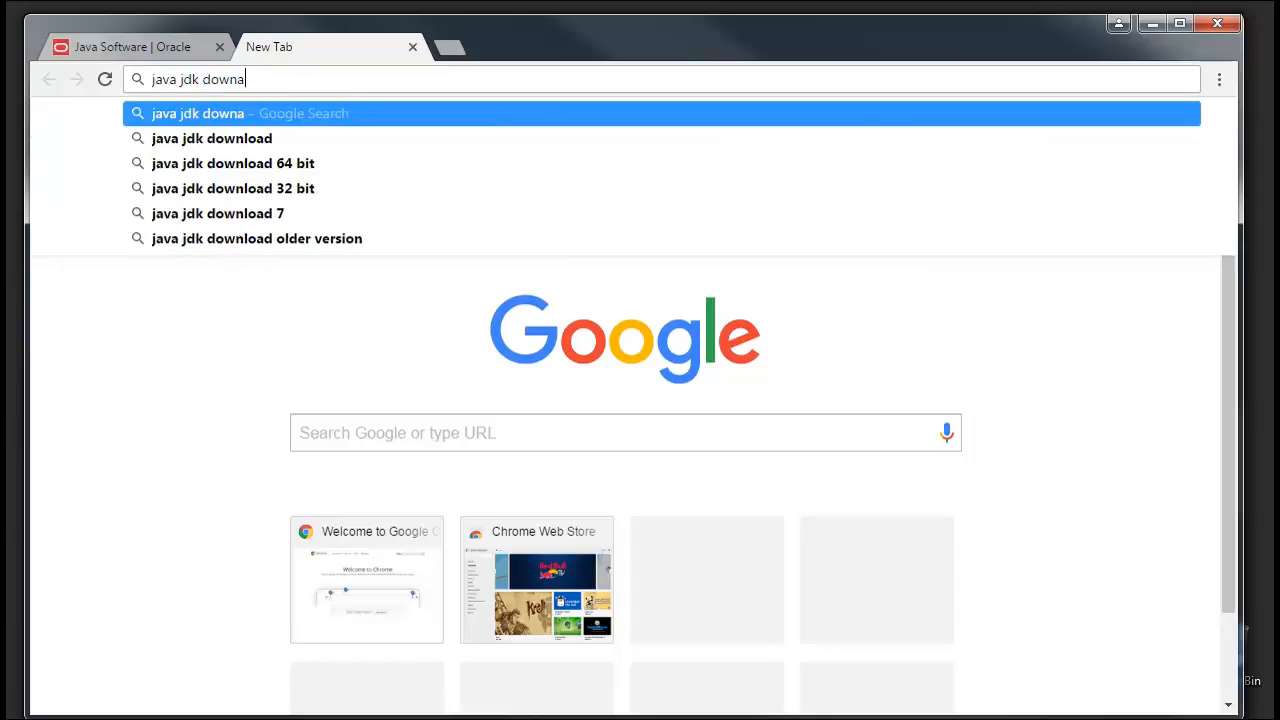
key(BackSpace)
text(lo)
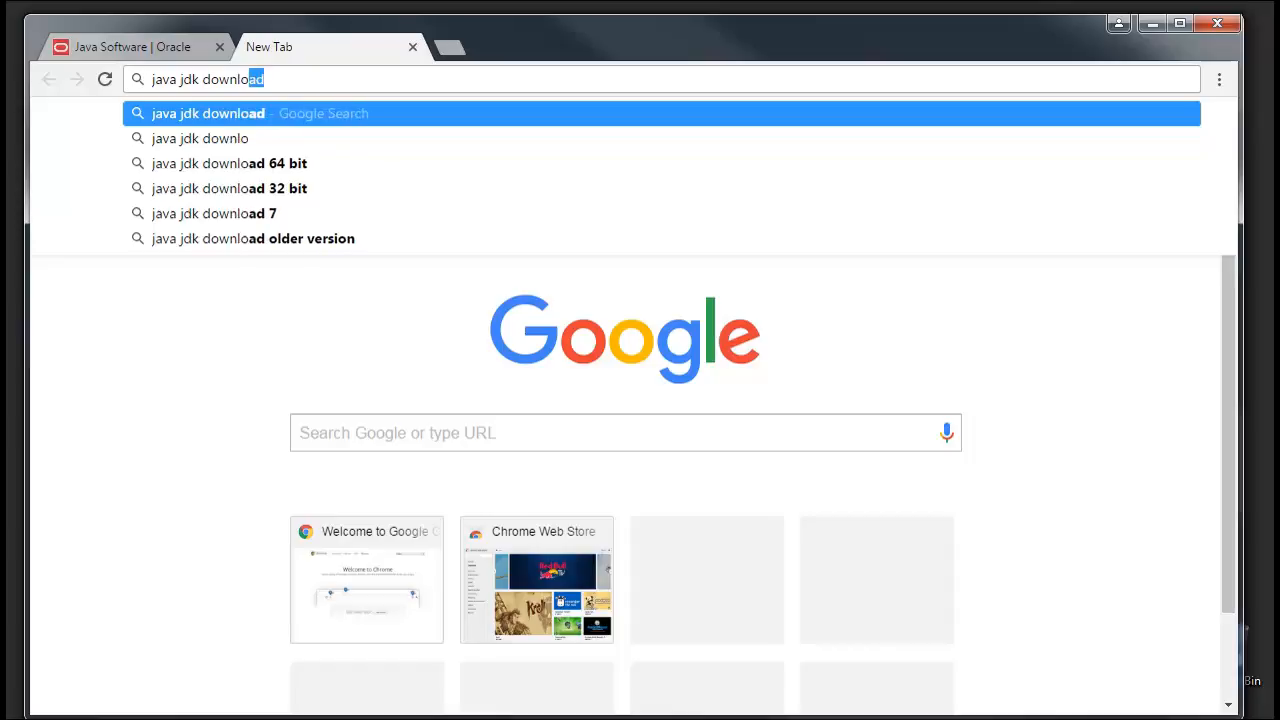
key(Return)
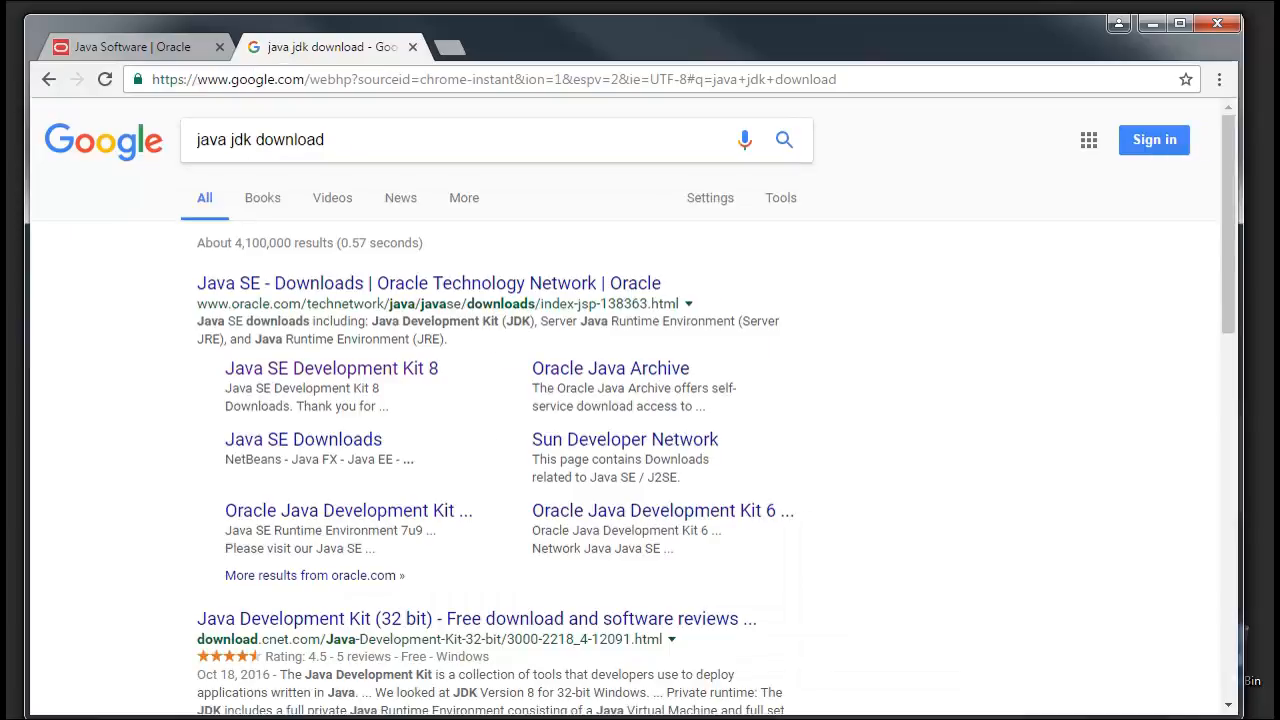
Change the Google query to "java download" and run the search
click(132, 47)
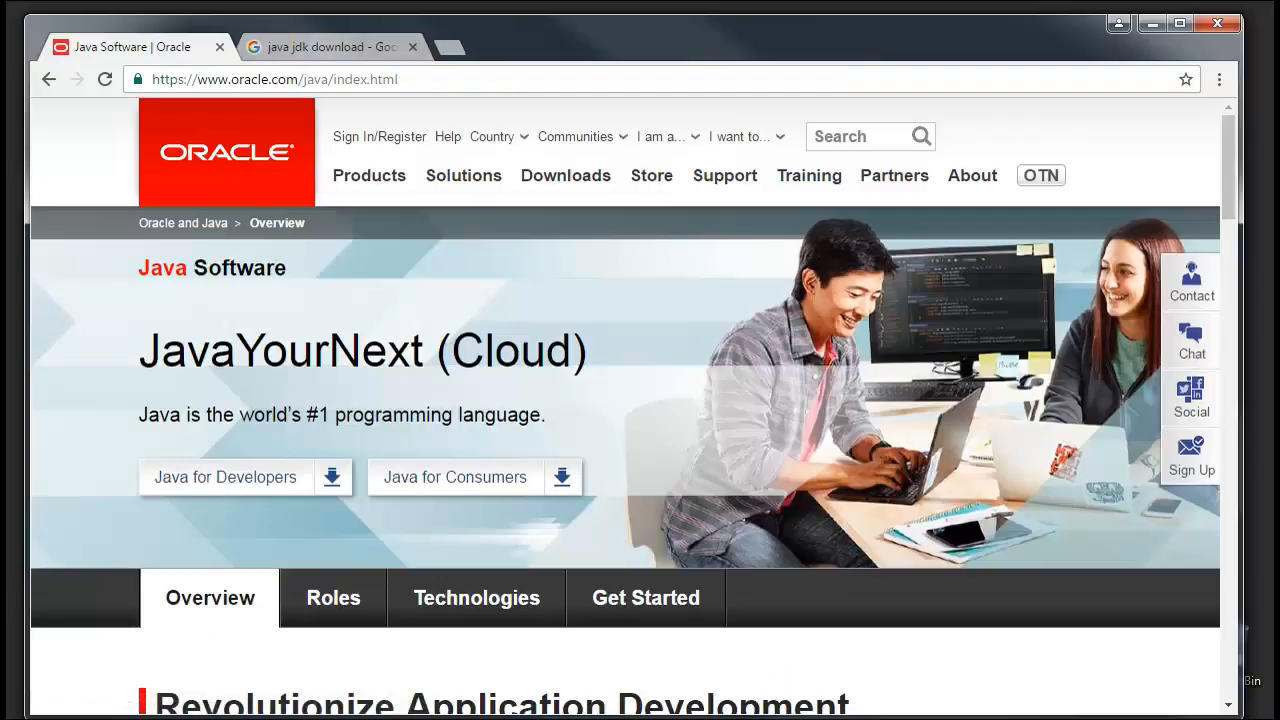
click(332, 47)
drag(227, 140, 330, 165)
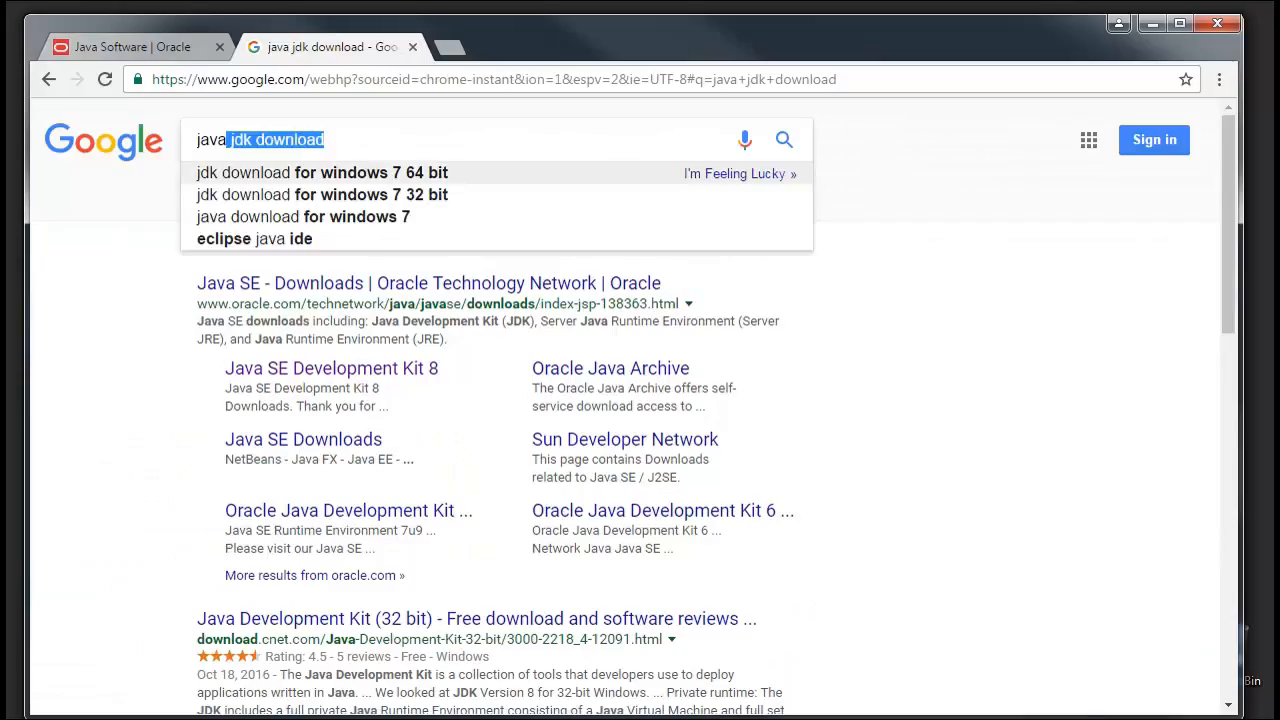
text(download)
key(Return)
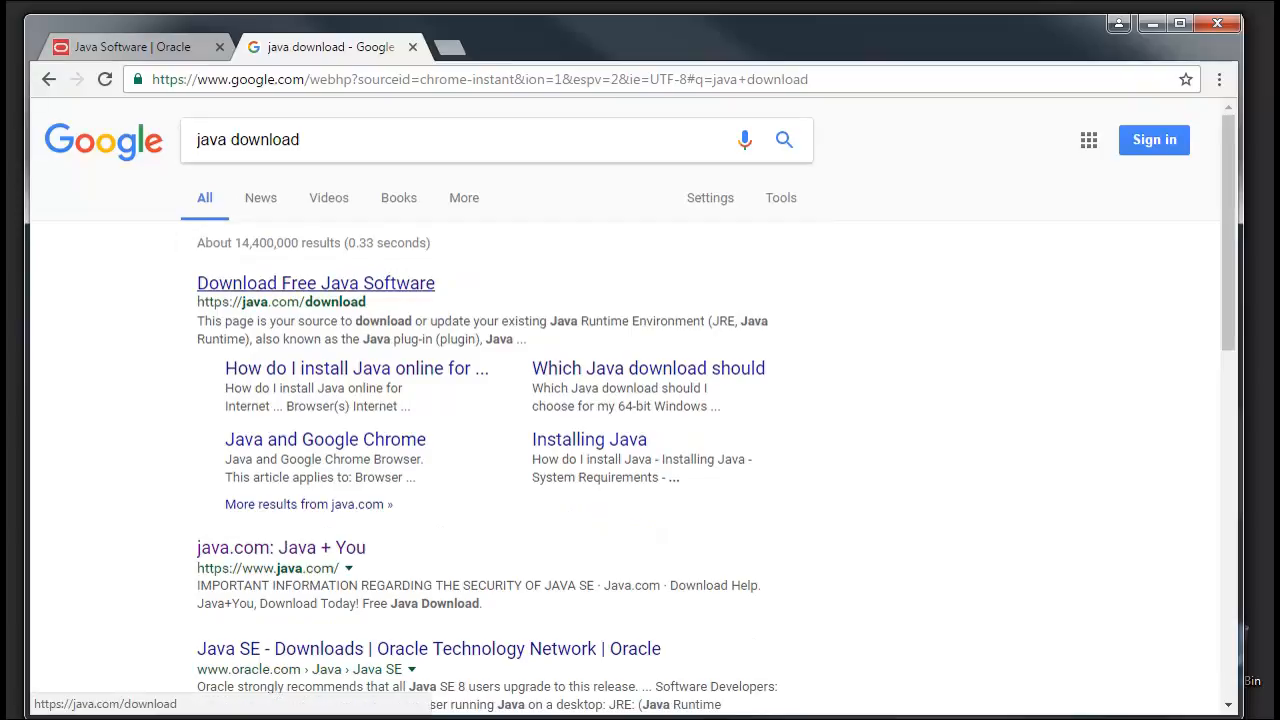
Open the "Download Free Java Software" result from java.com in a new tab and view that page
right_click(296, 283)
click(355, 297)
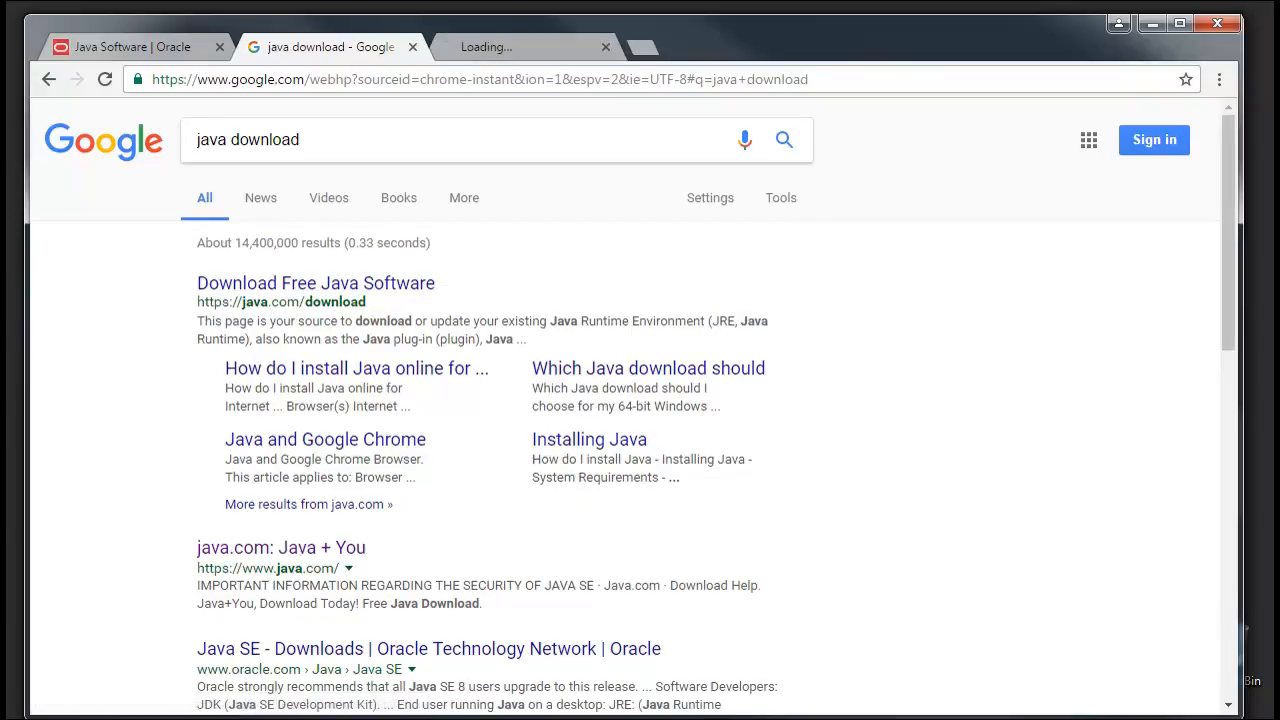
click(525, 47)
click(132, 47)
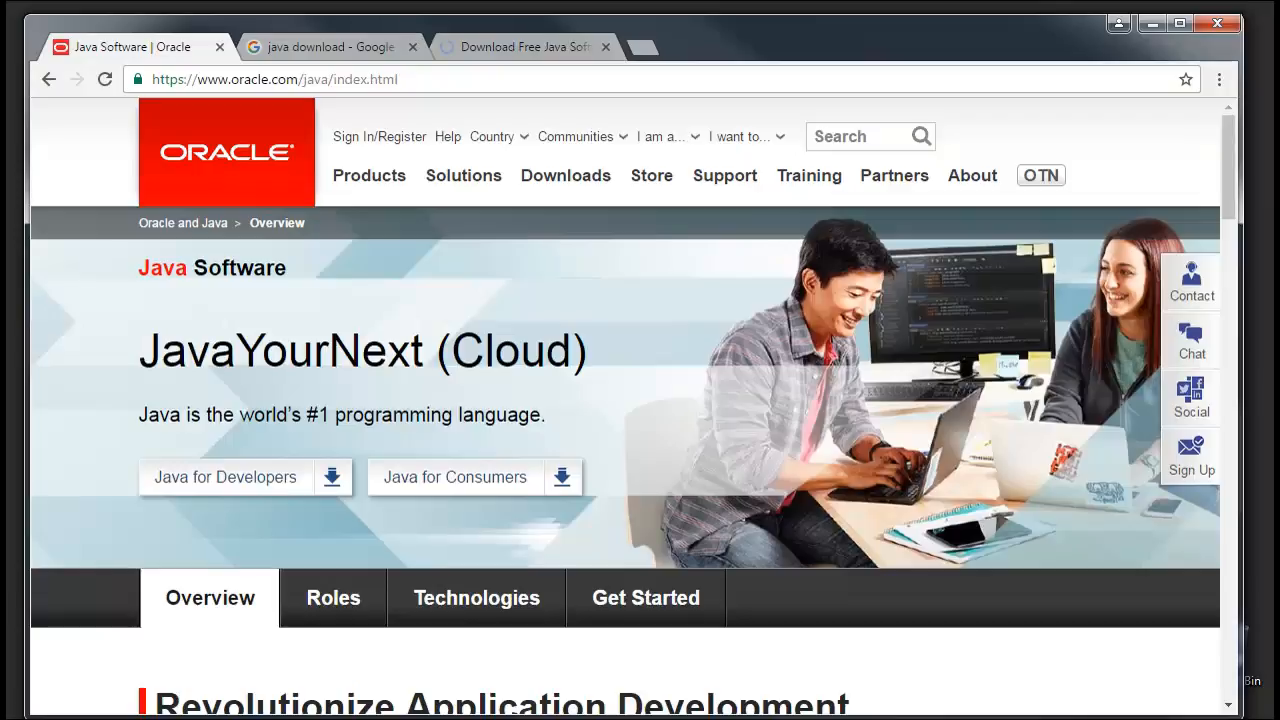
click(525, 47)
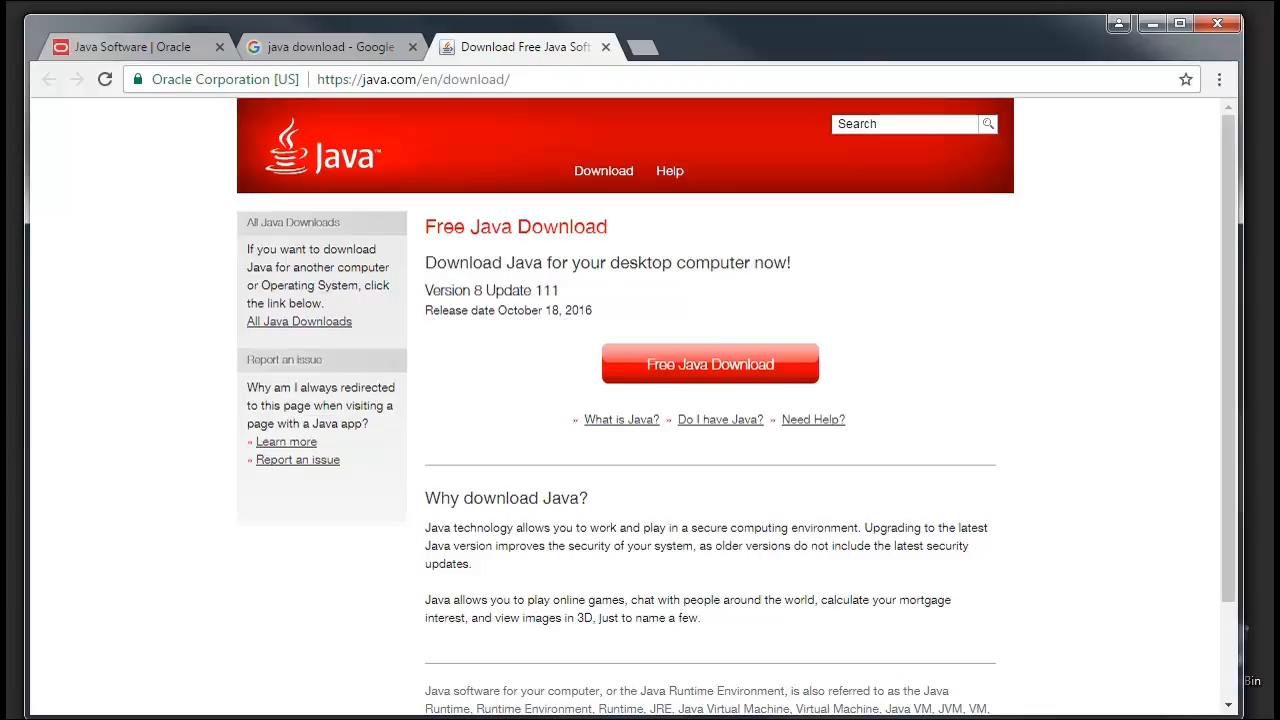
Compare the Oracle and java.com pages, close the Google results and return to Oracle's Java Software page
click(145, 49)
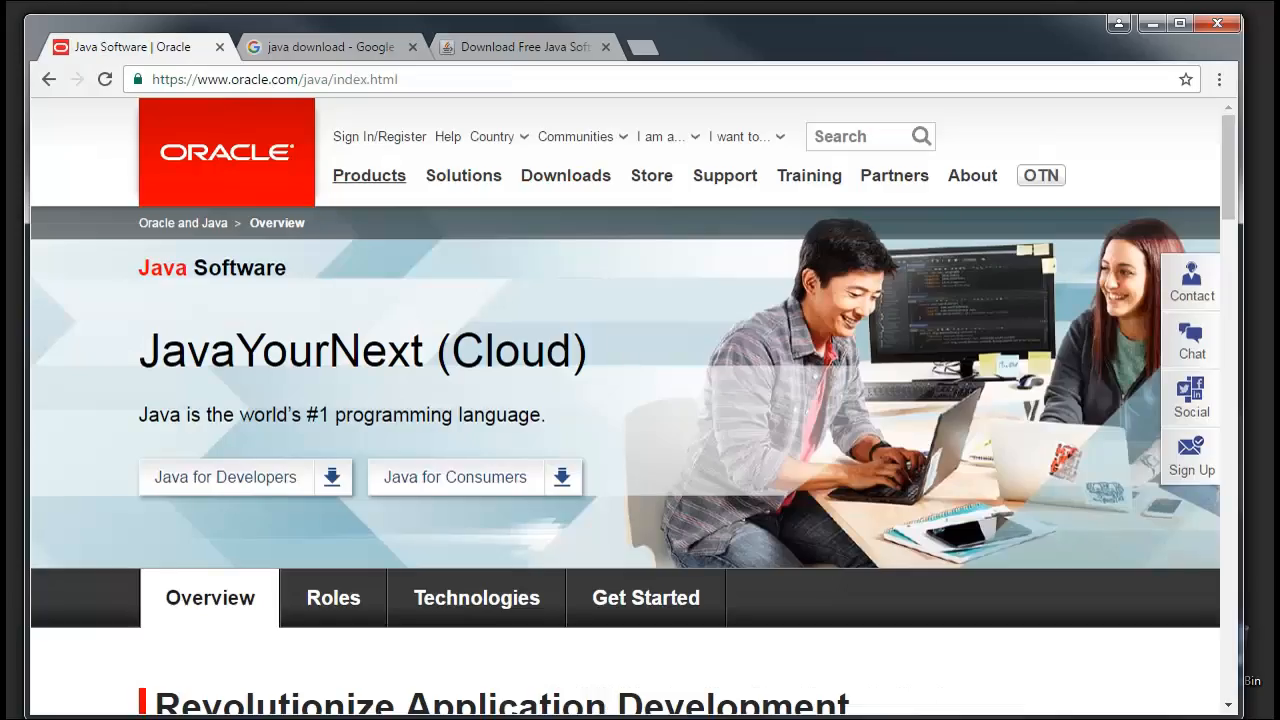
click(510, 46)
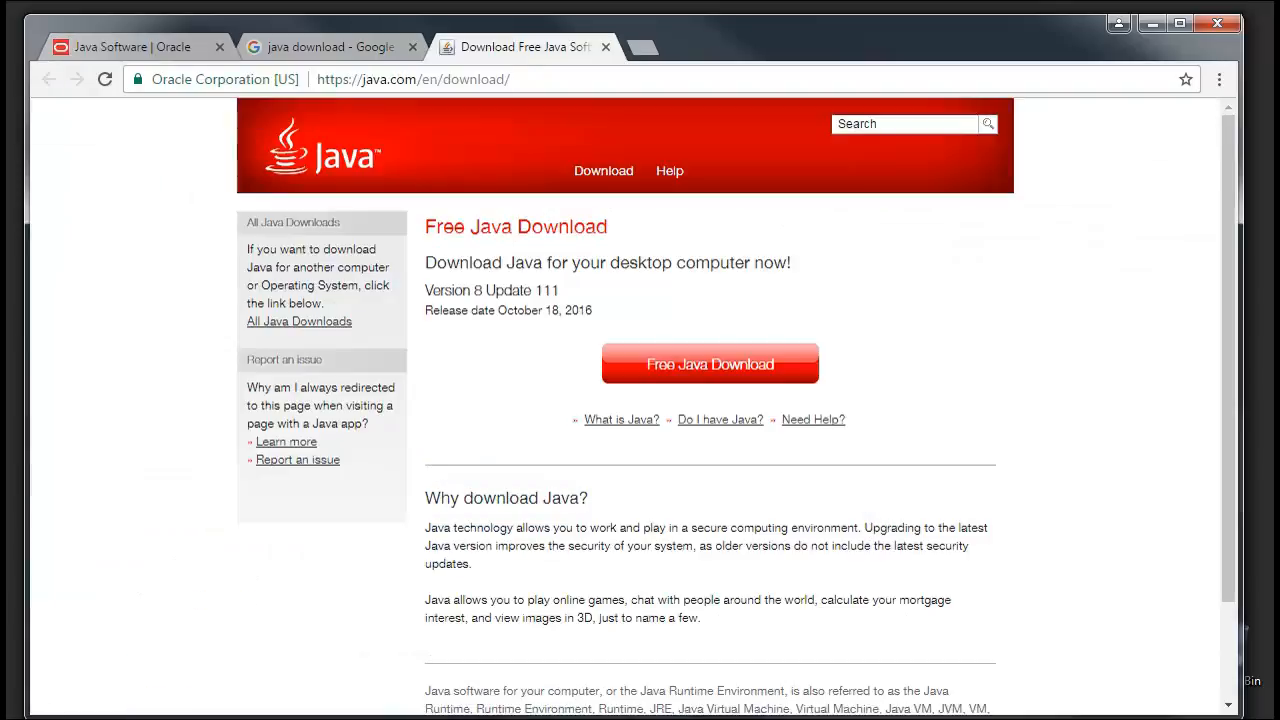
click(330, 47)
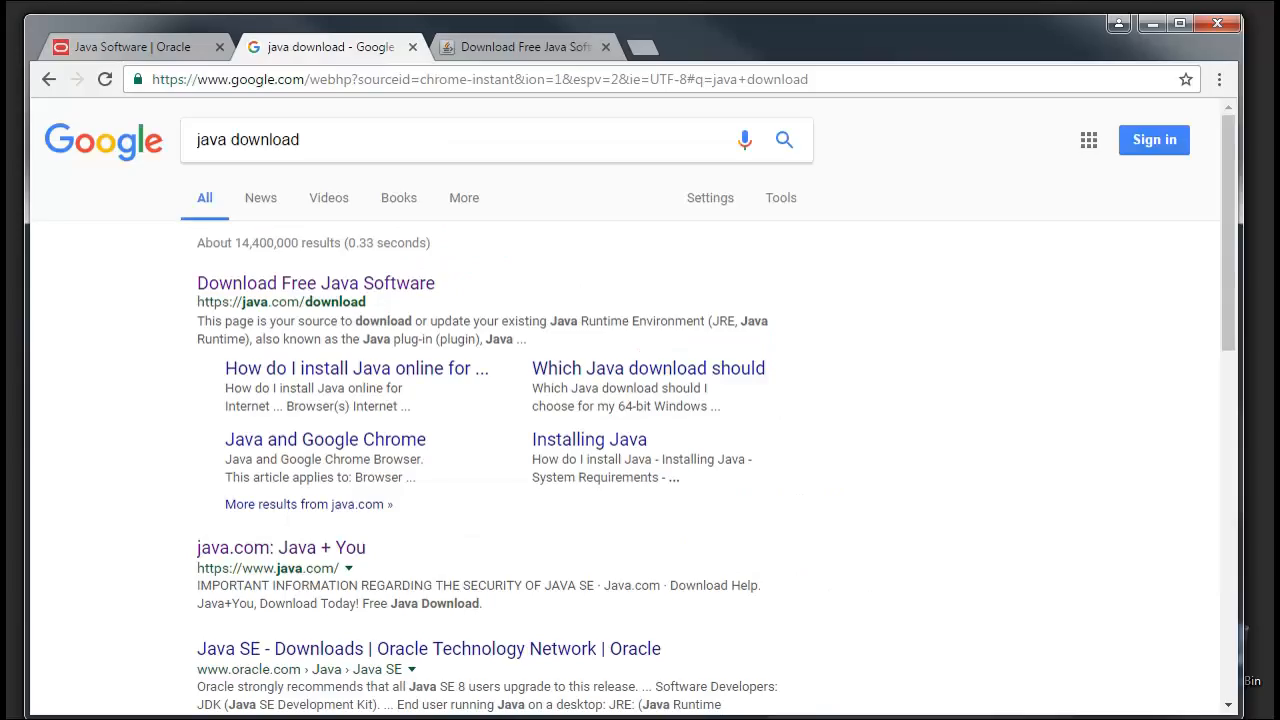
click(412, 47)
click(130, 47)
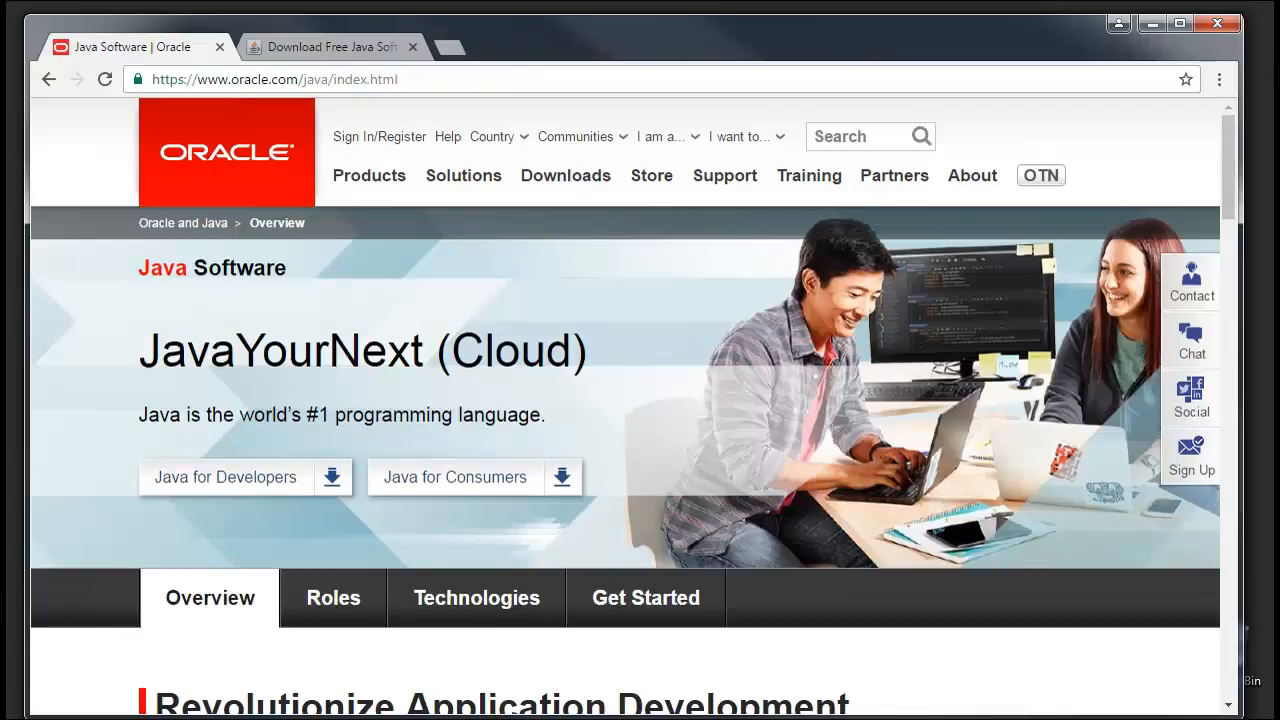
Go to the Java SE Downloads page on the Oracle site
mouse_move(565, 175)
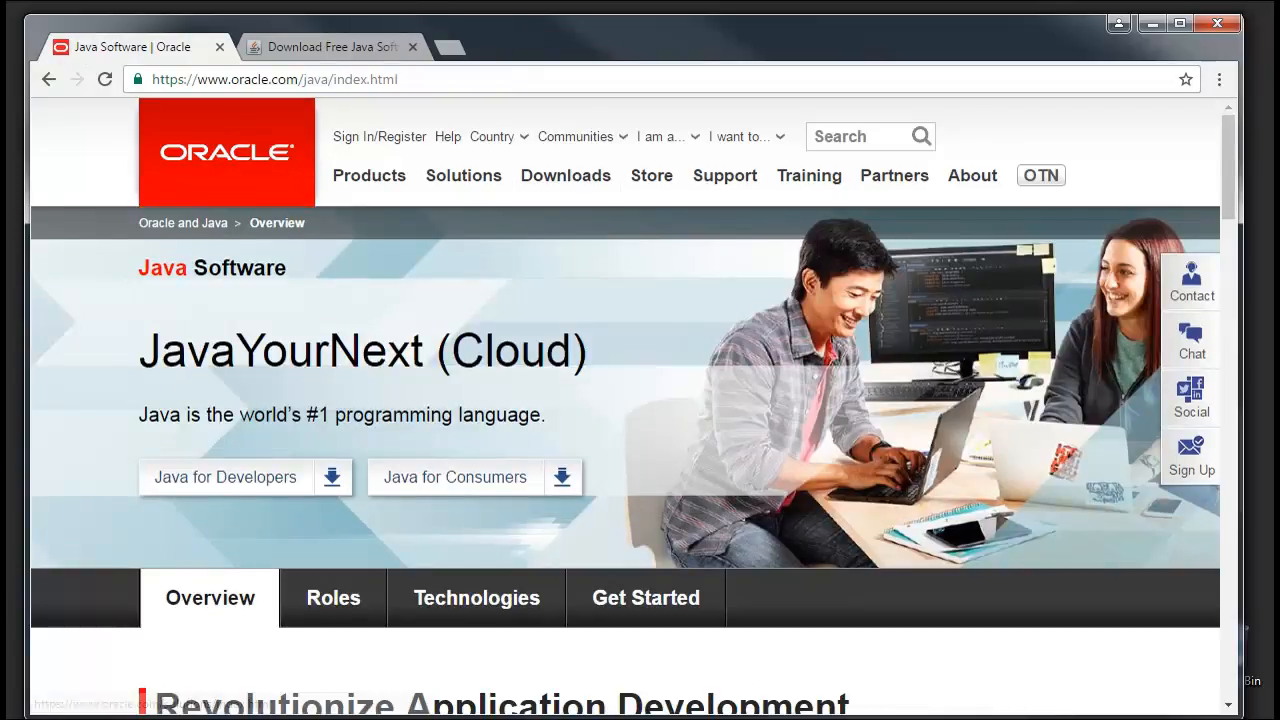
click(565, 175)
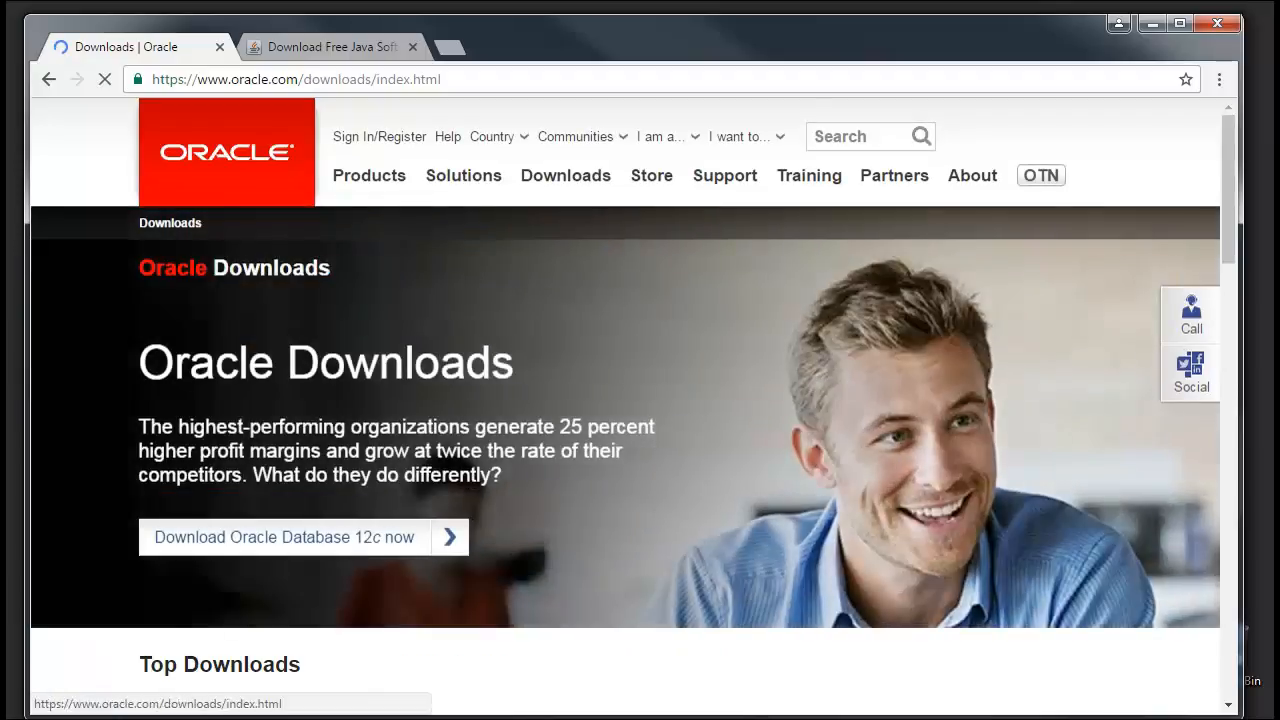
mouse_move(565, 175)
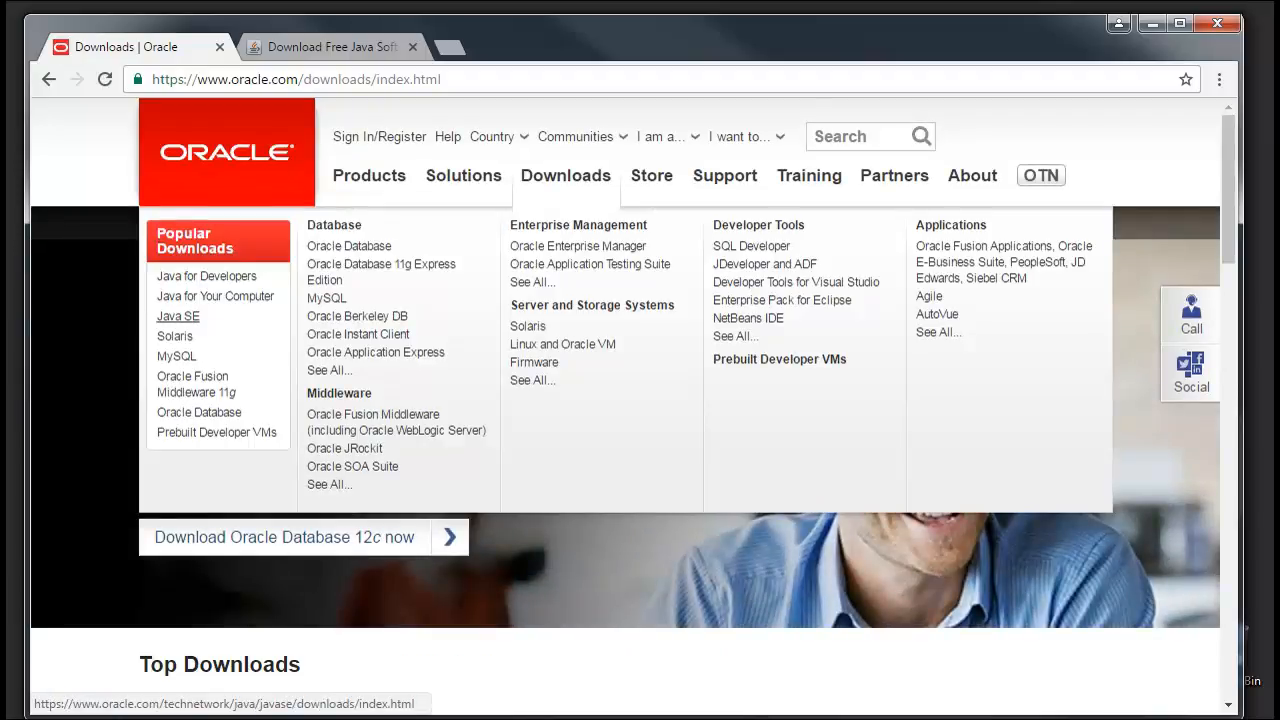
click(178, 316)
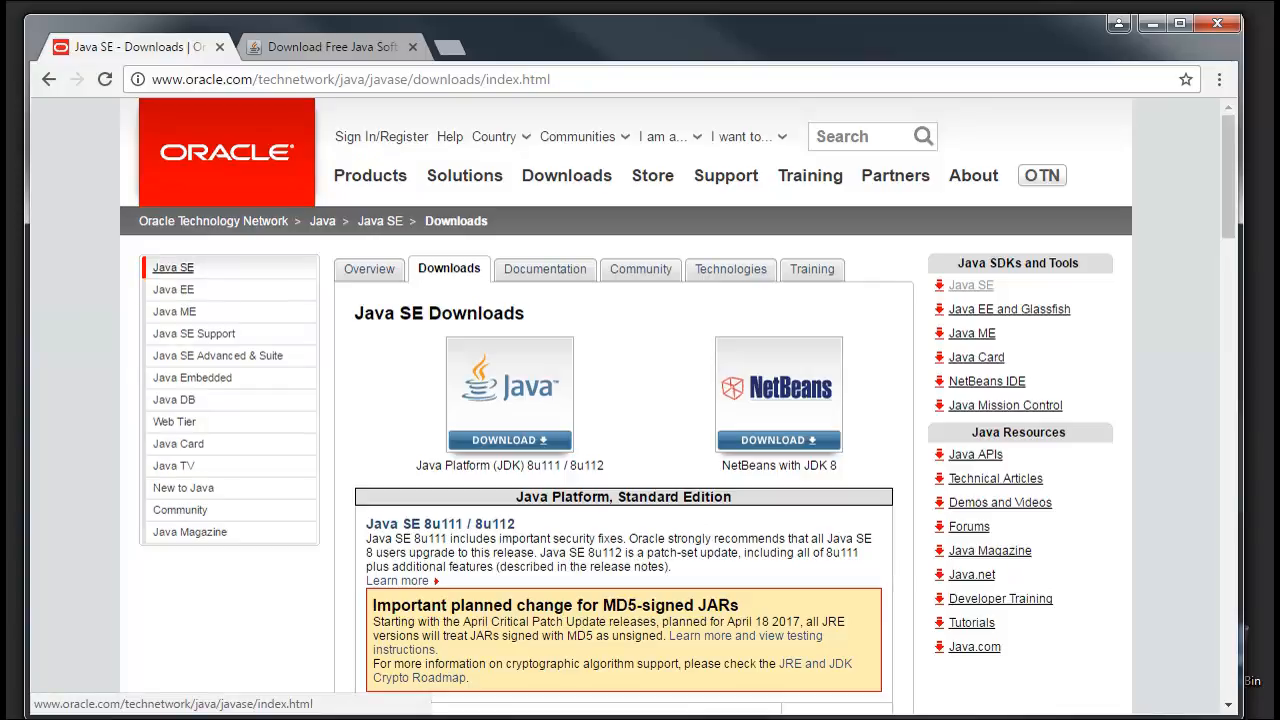
click(173, 267)
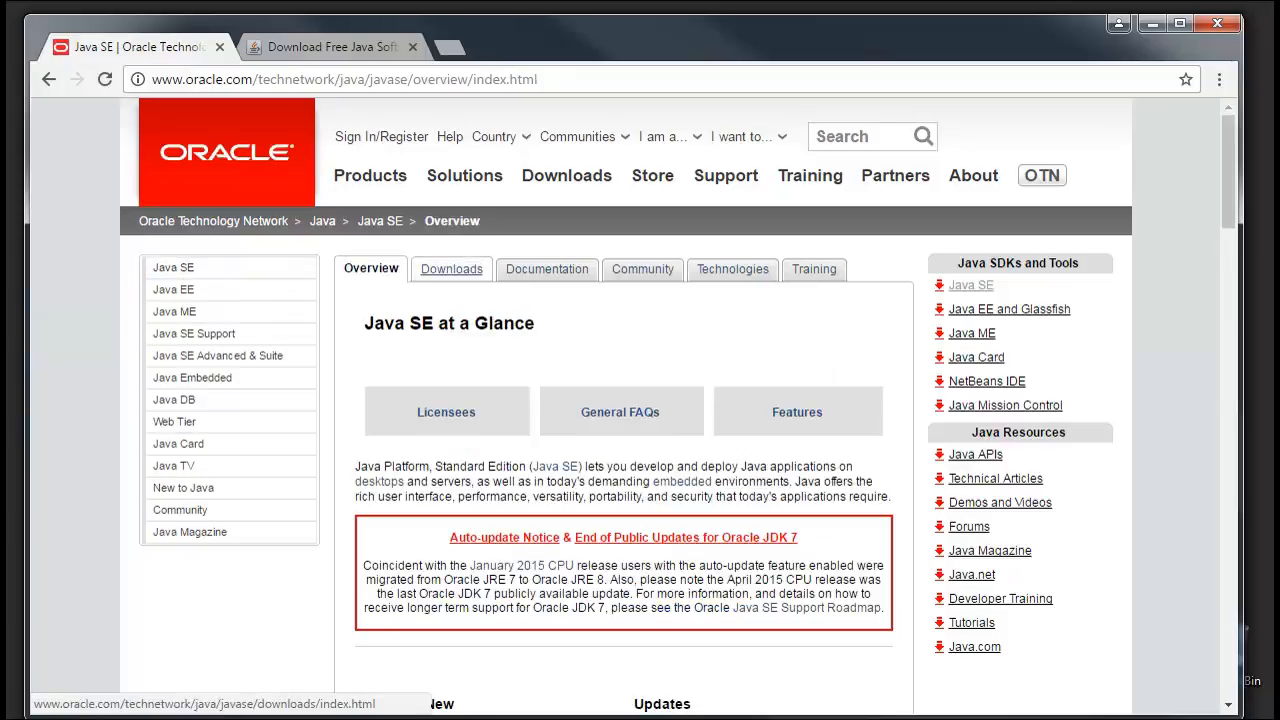
click(451, 268)
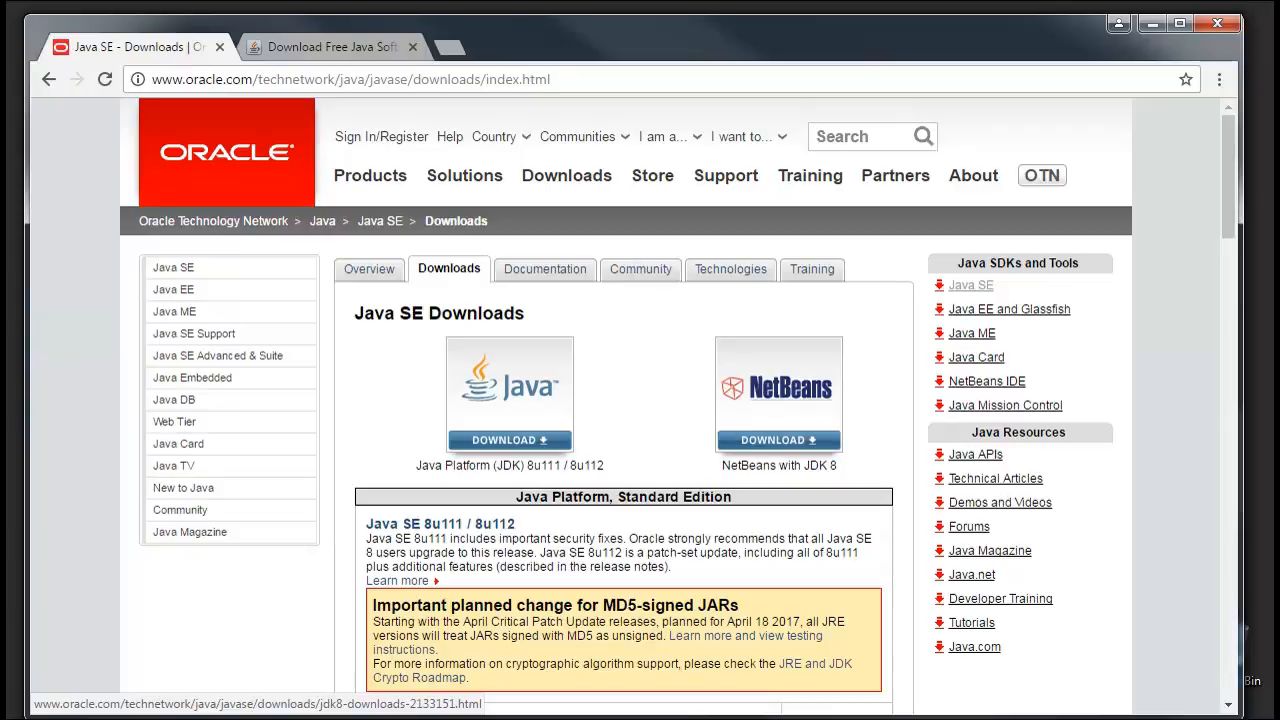
Open the JDK download page for Java SE 8u111 / 8u112 and review the installers listed for Development Kit 8u111
drag(419, 465, 523, 465)
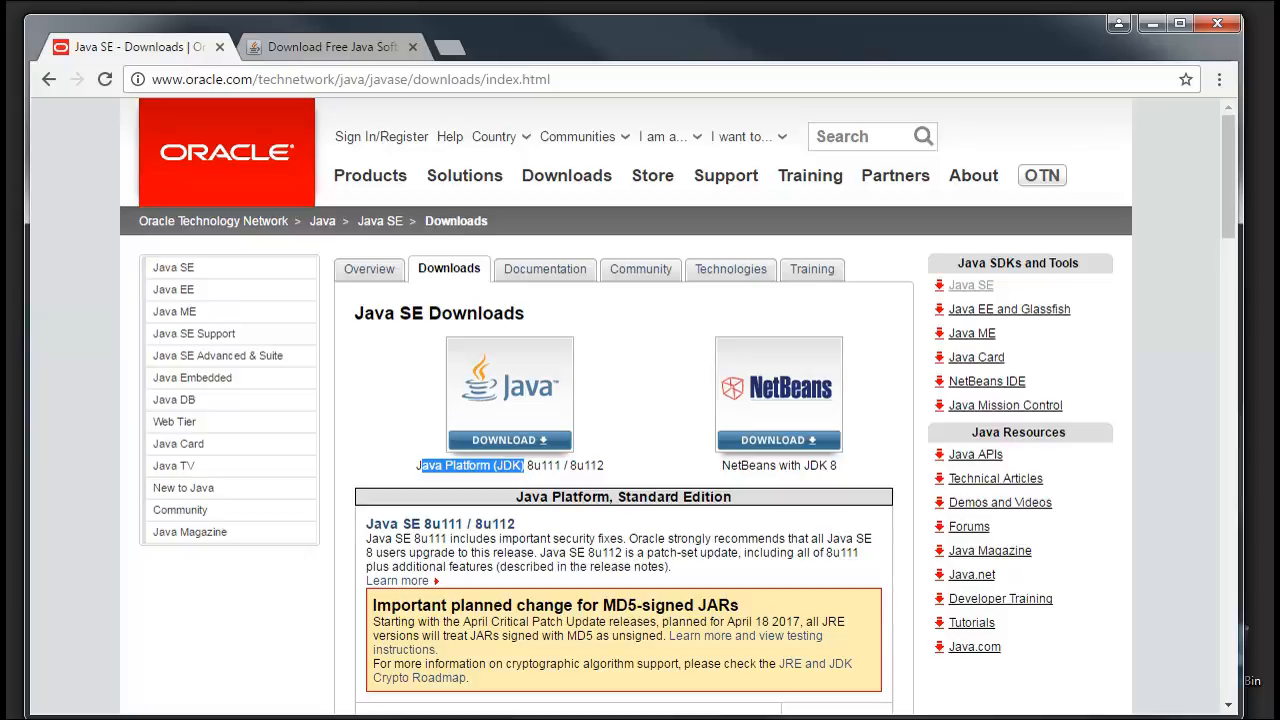
click(524, 466)
scroll(640, 400, down, 3)
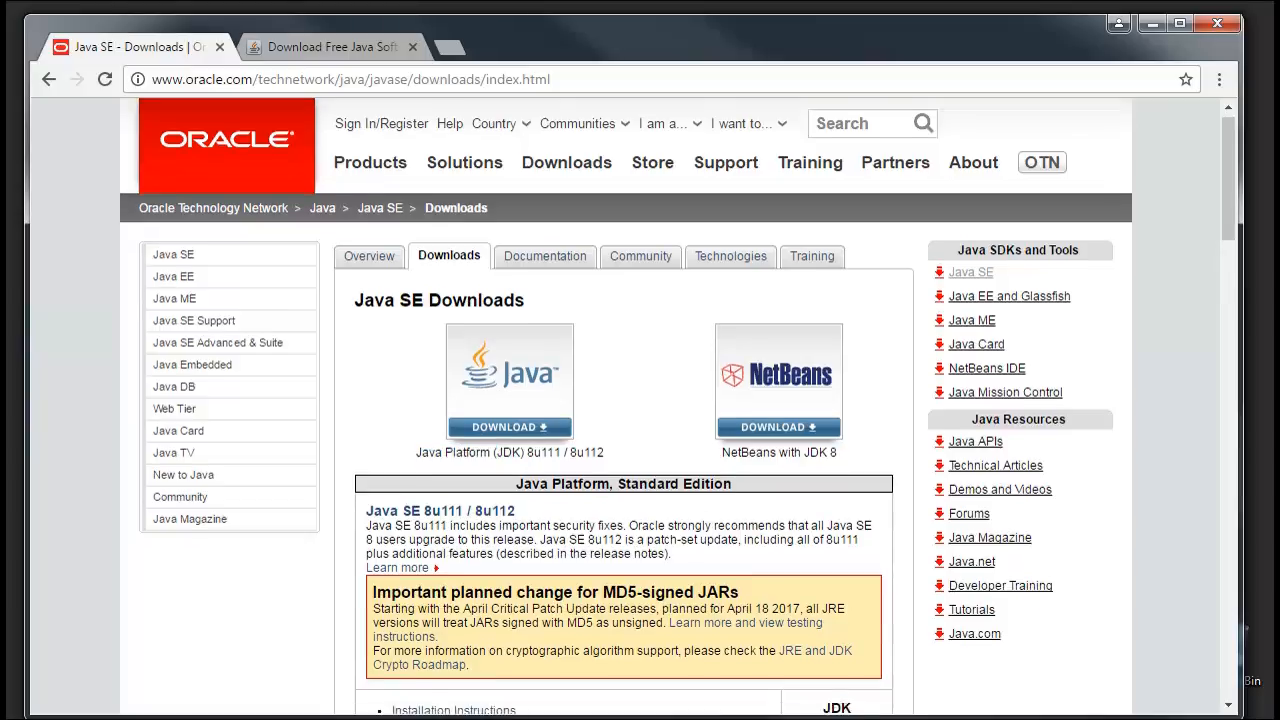
click(836, 439)
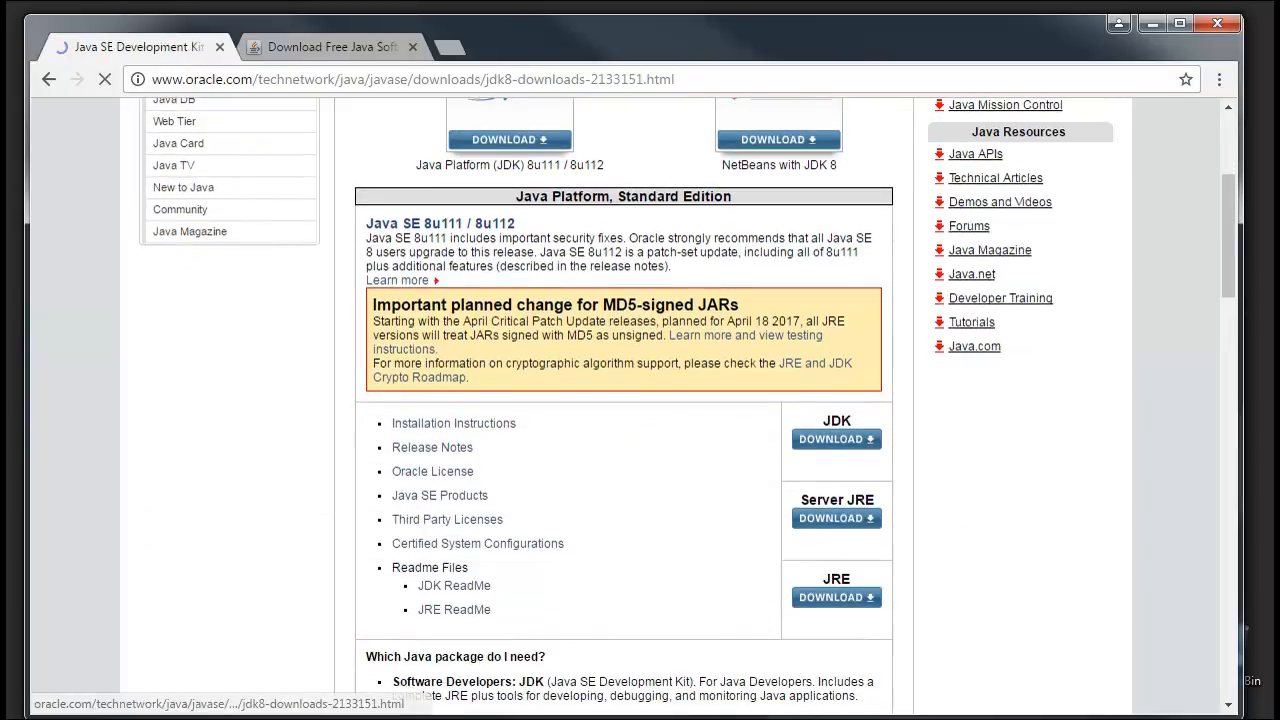
scroll(640, 400, down, 1)
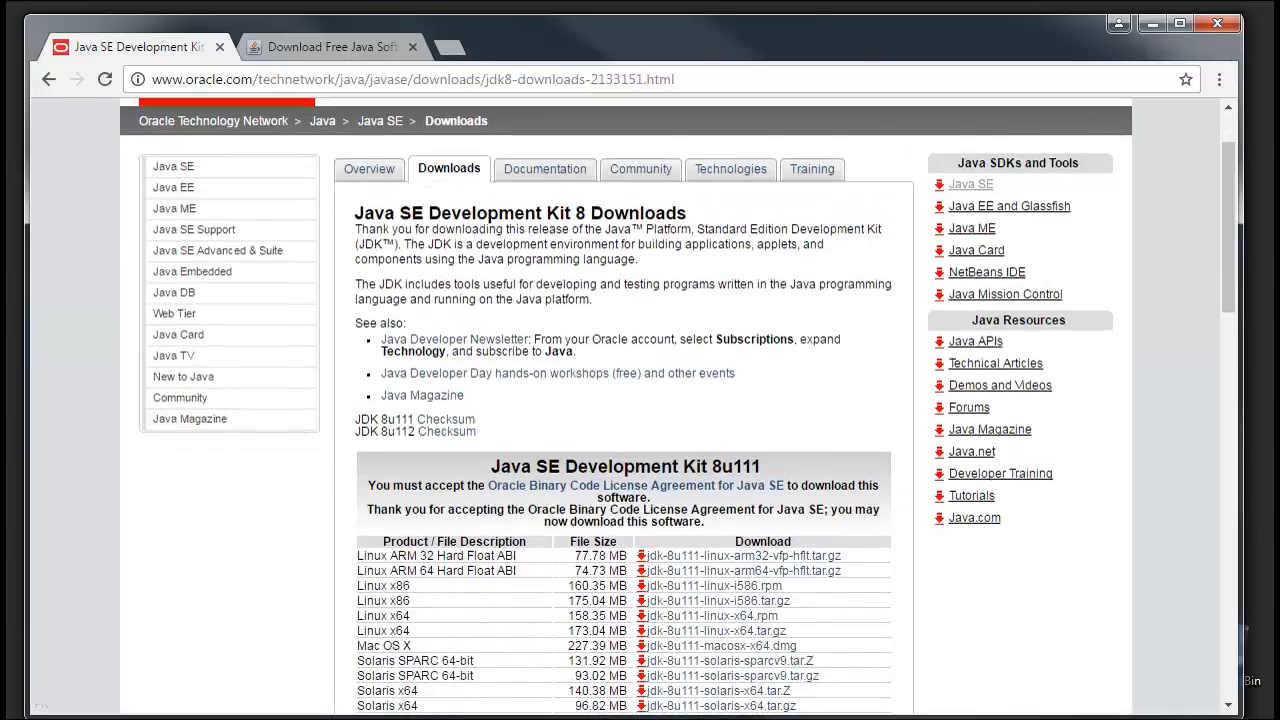
scroll(640, 400, down, 6)
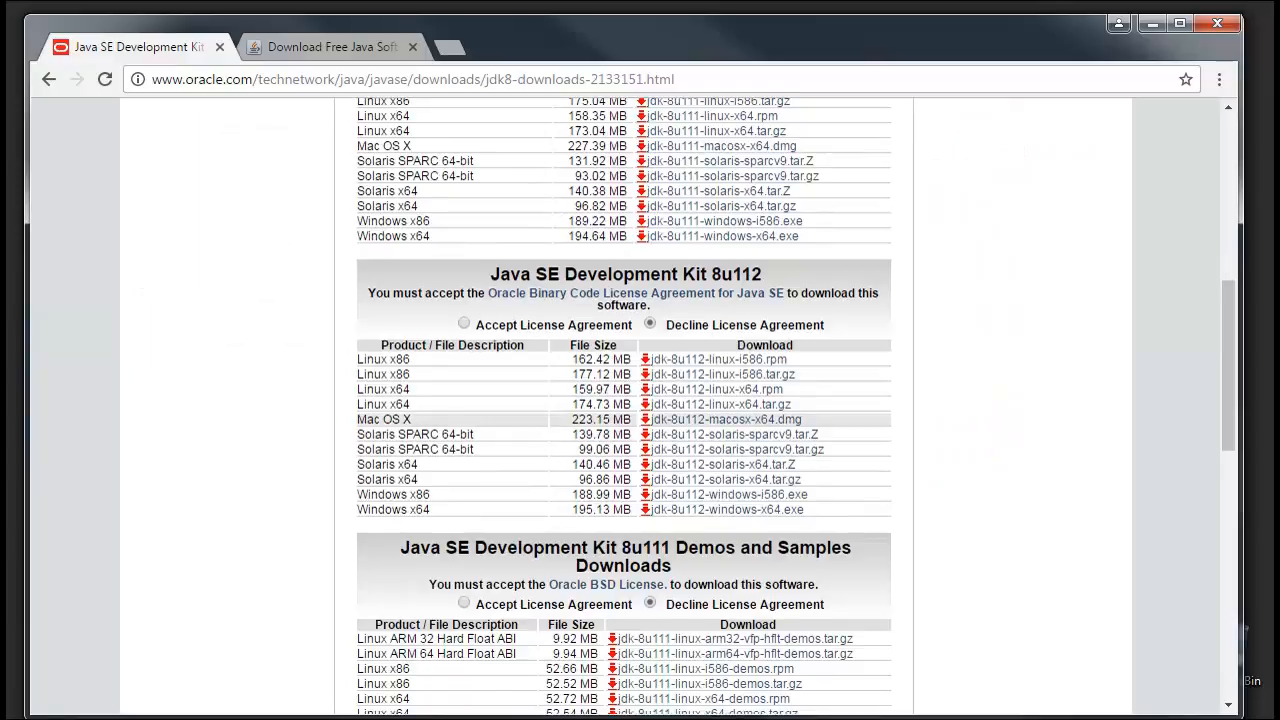
scroll(640, 400, up, 5)
scroll(640, 400, down, 1)
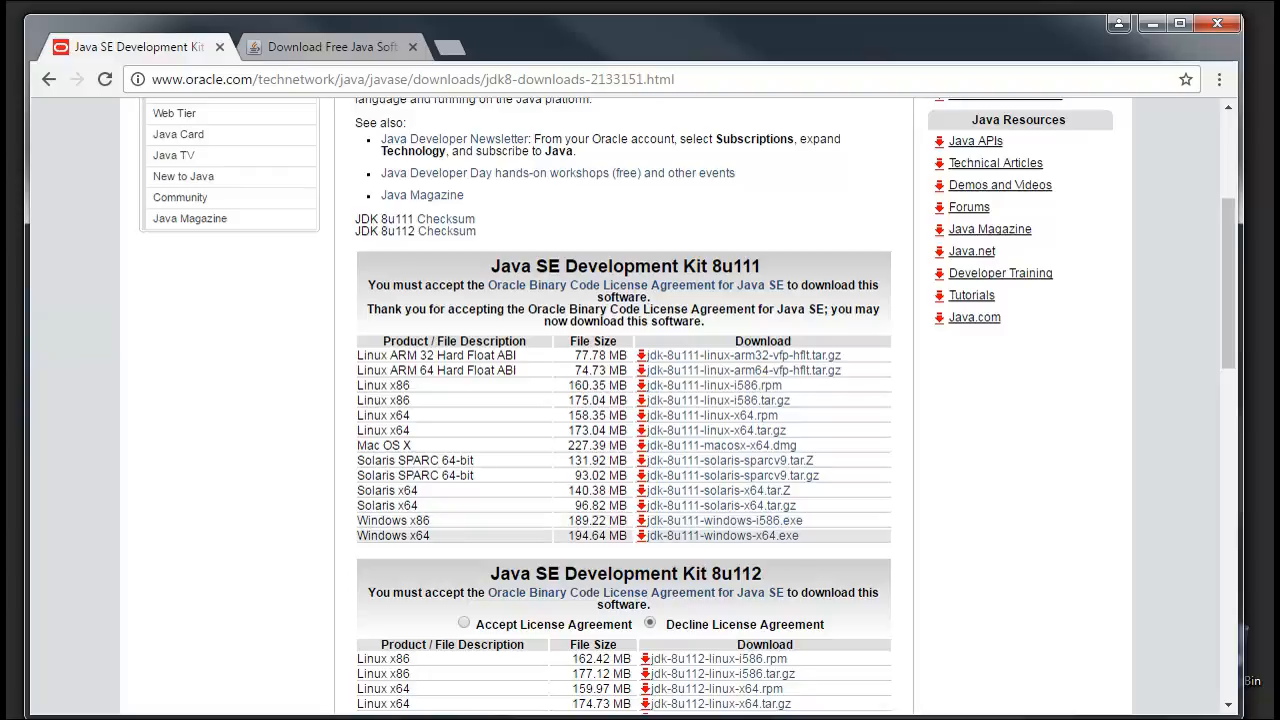
Check the system type in the computer's system properties, then close that window
key(super)
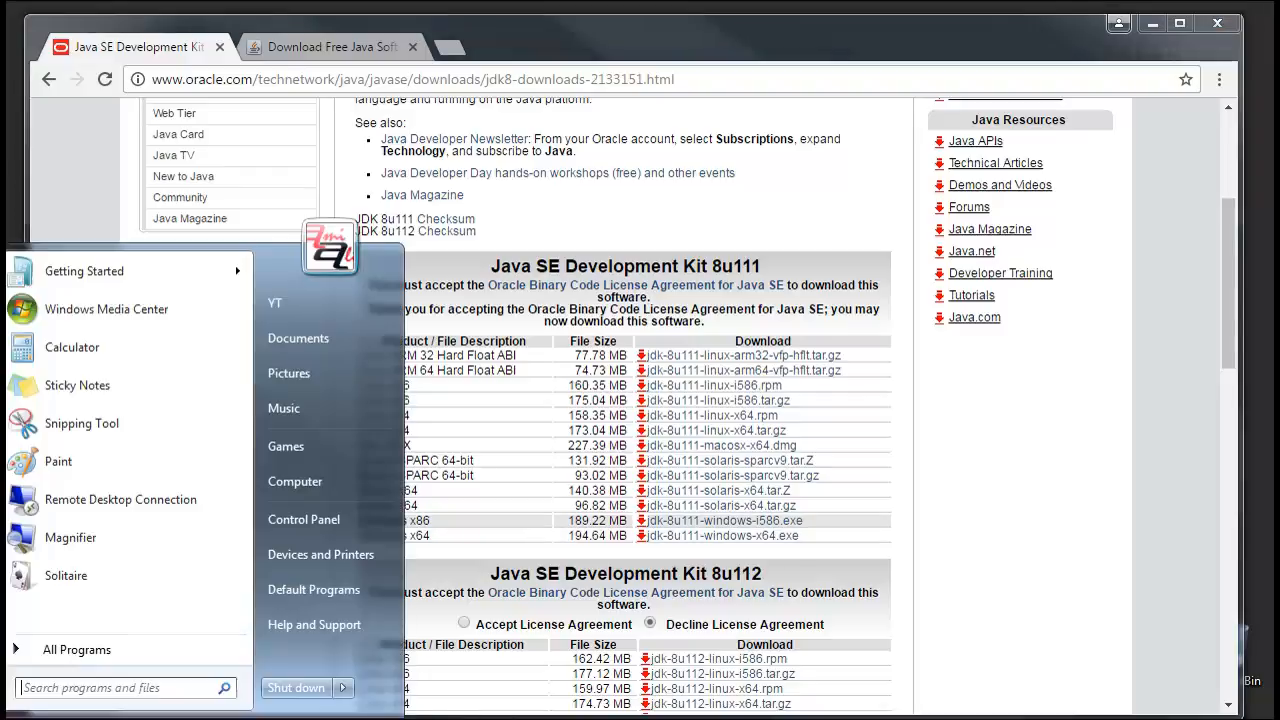
right_click(294, 481)
click(375, 652)
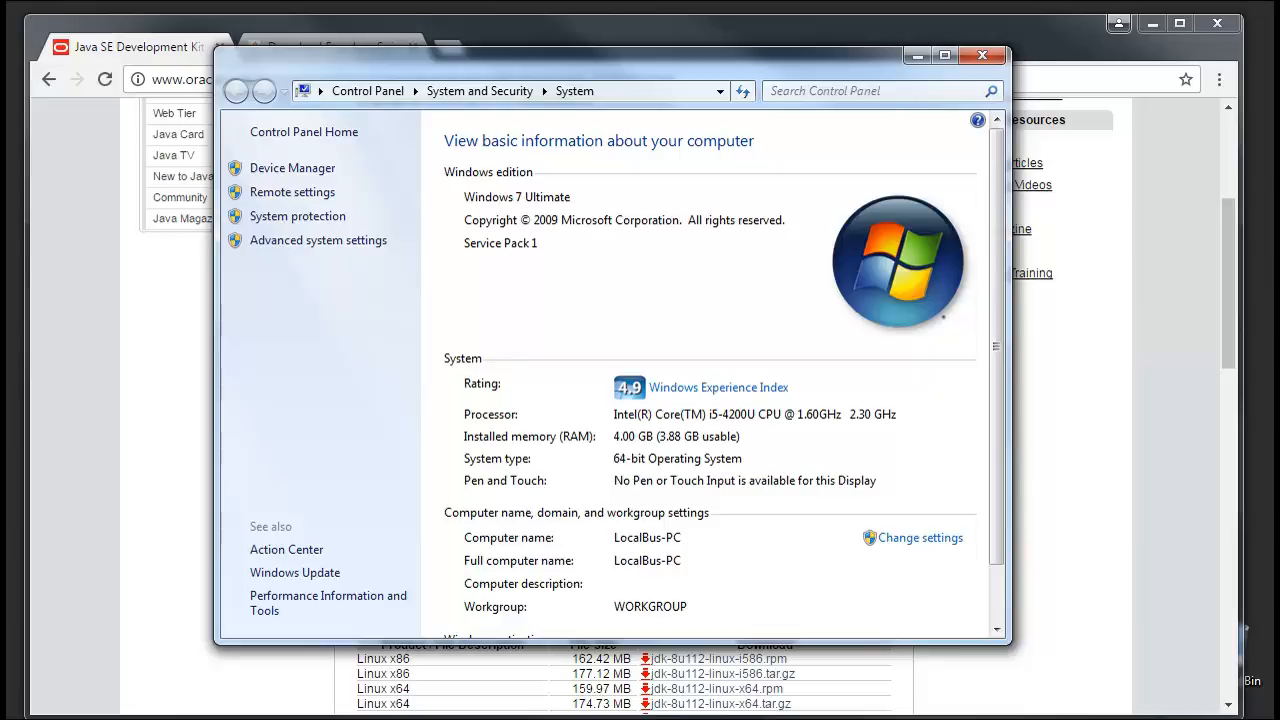
click(982, 56)
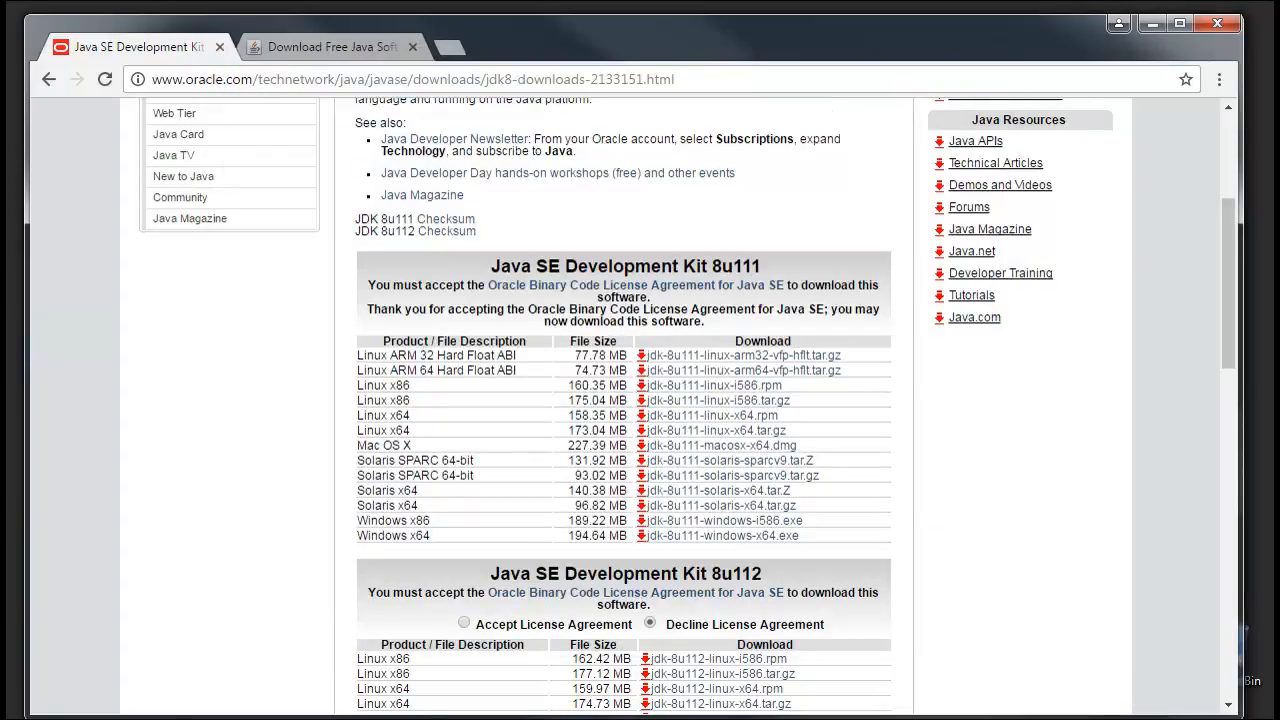
Download jdk-8u111-windows-x64.exe from the Windows x64 row, then pause and resume it from the browser's downloads list
click(720, 536)
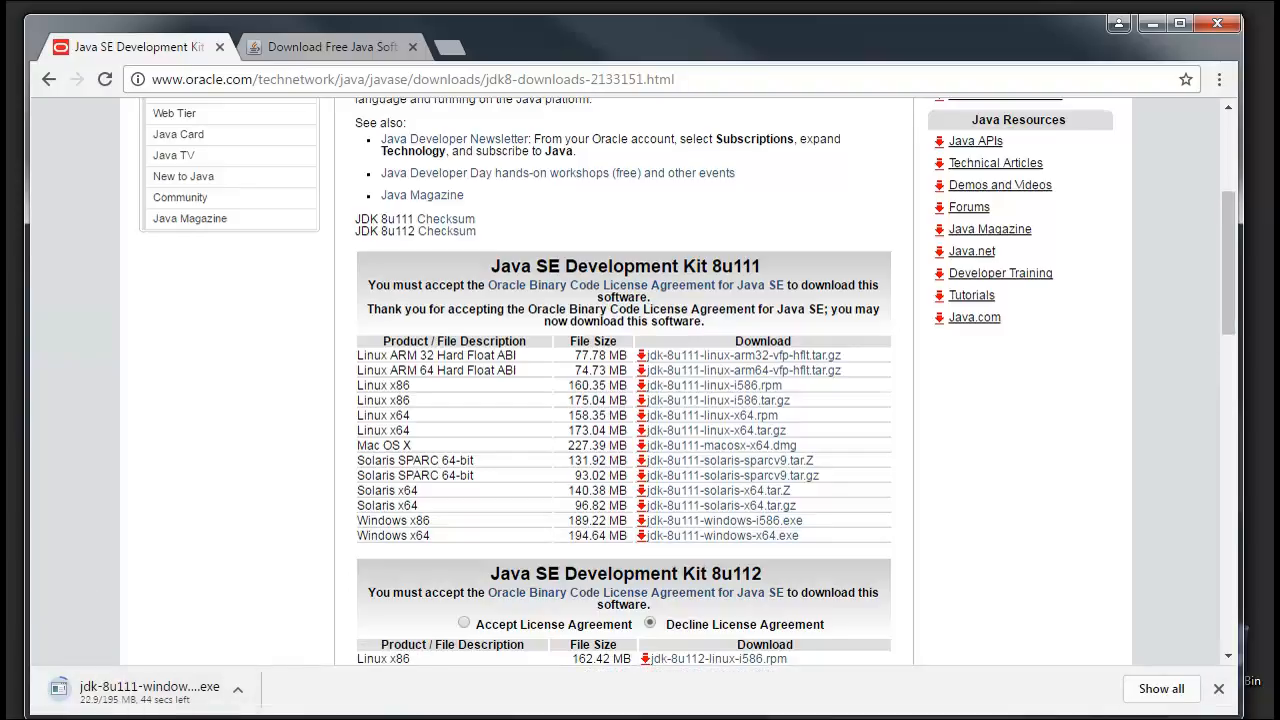
key(ctrl+j)
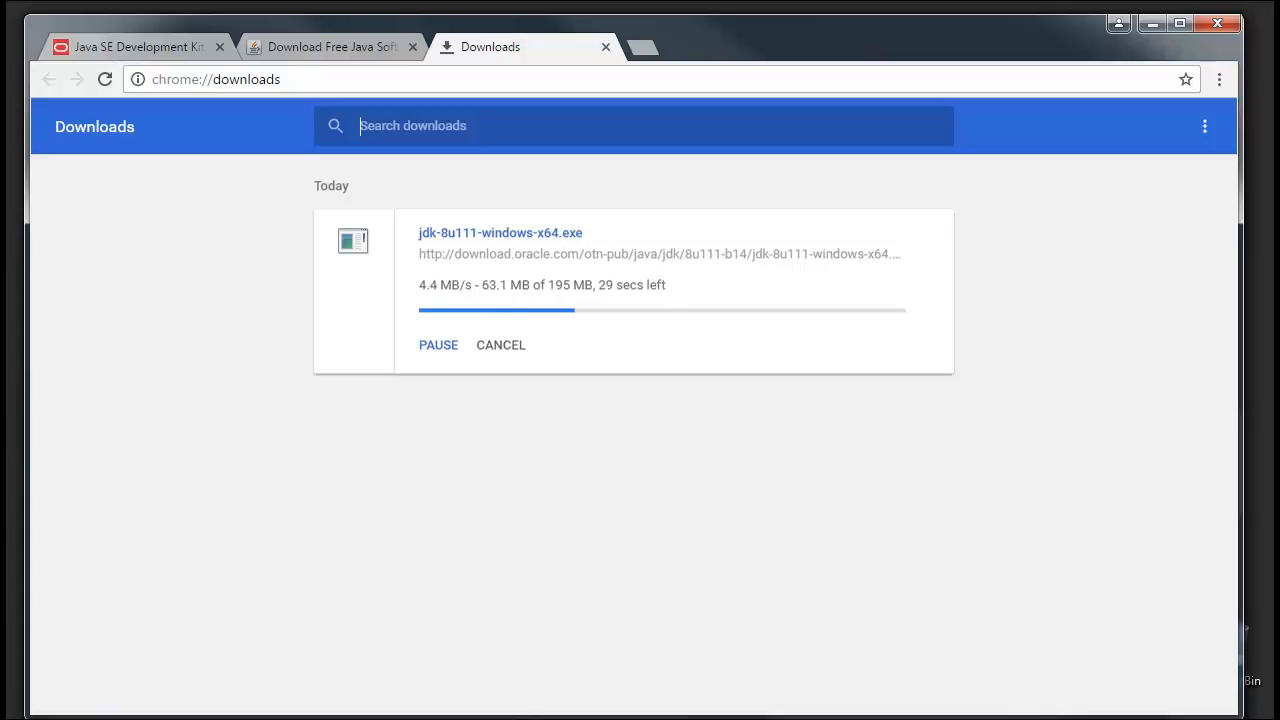
click(438, 345)
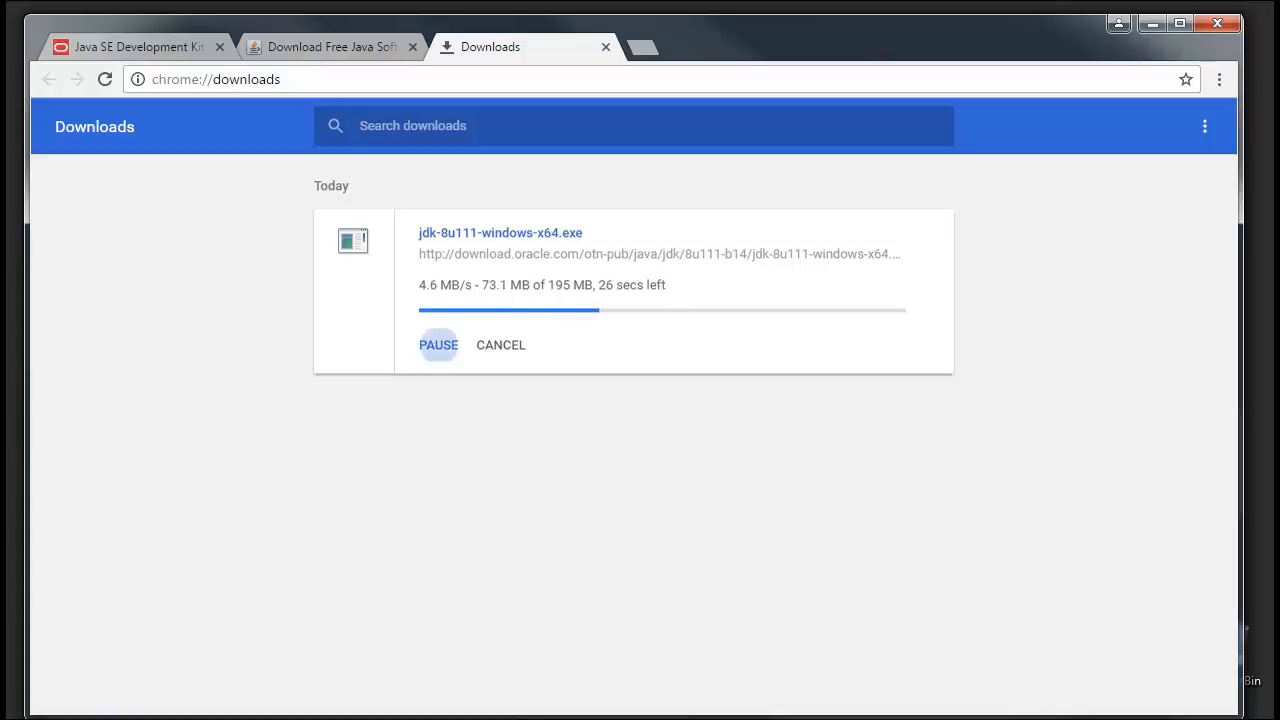
click(444, 345)
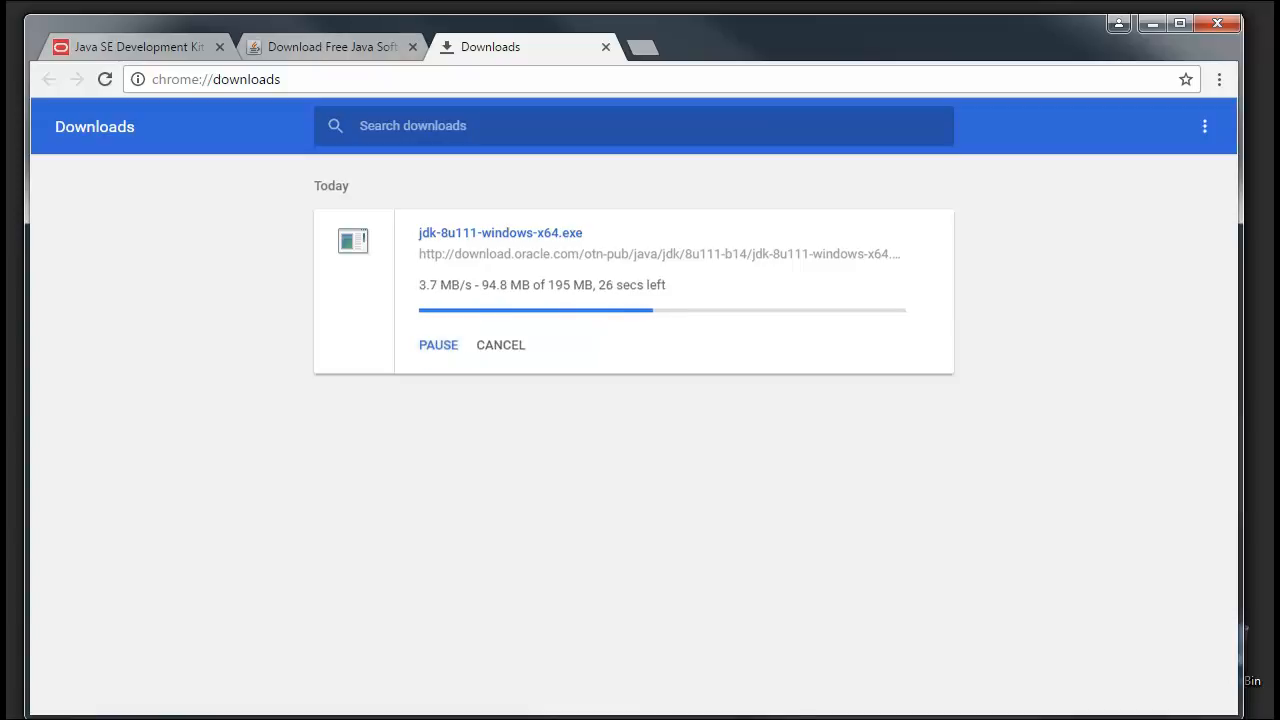
click(311, 46)
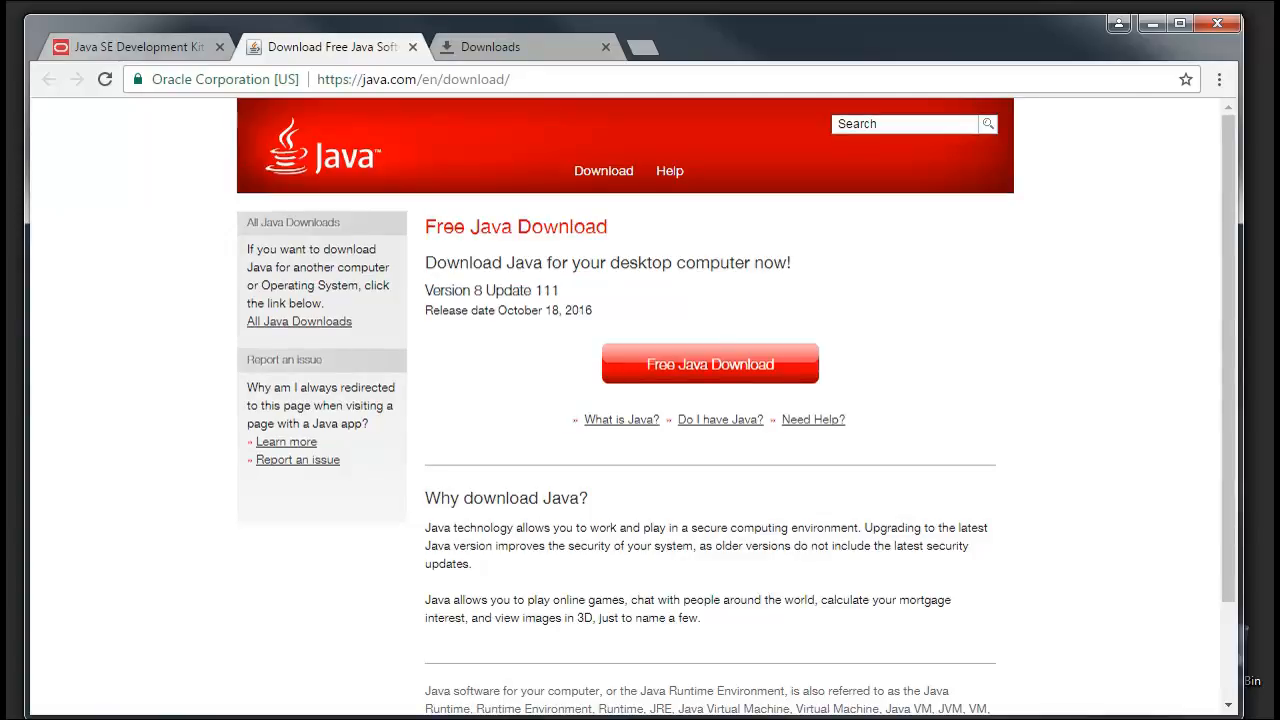
click(140, 47)
click(345, 47)
click(485, 47)
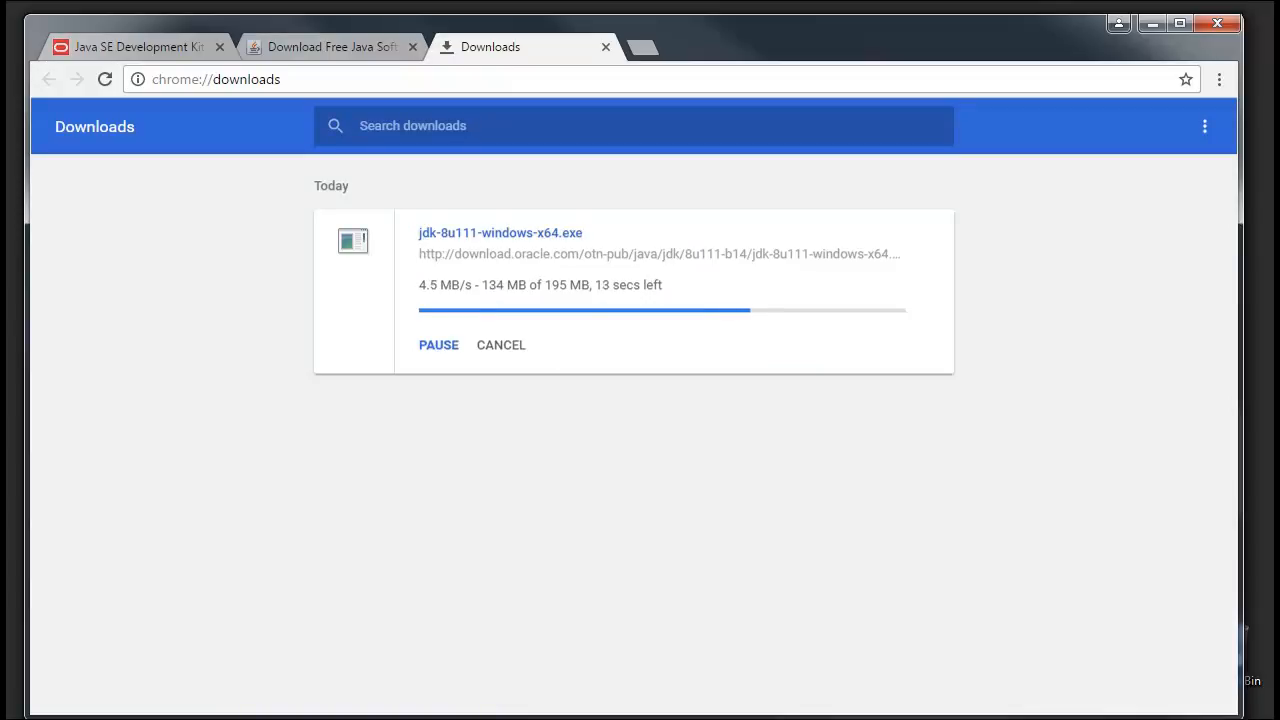
click(148, 46)
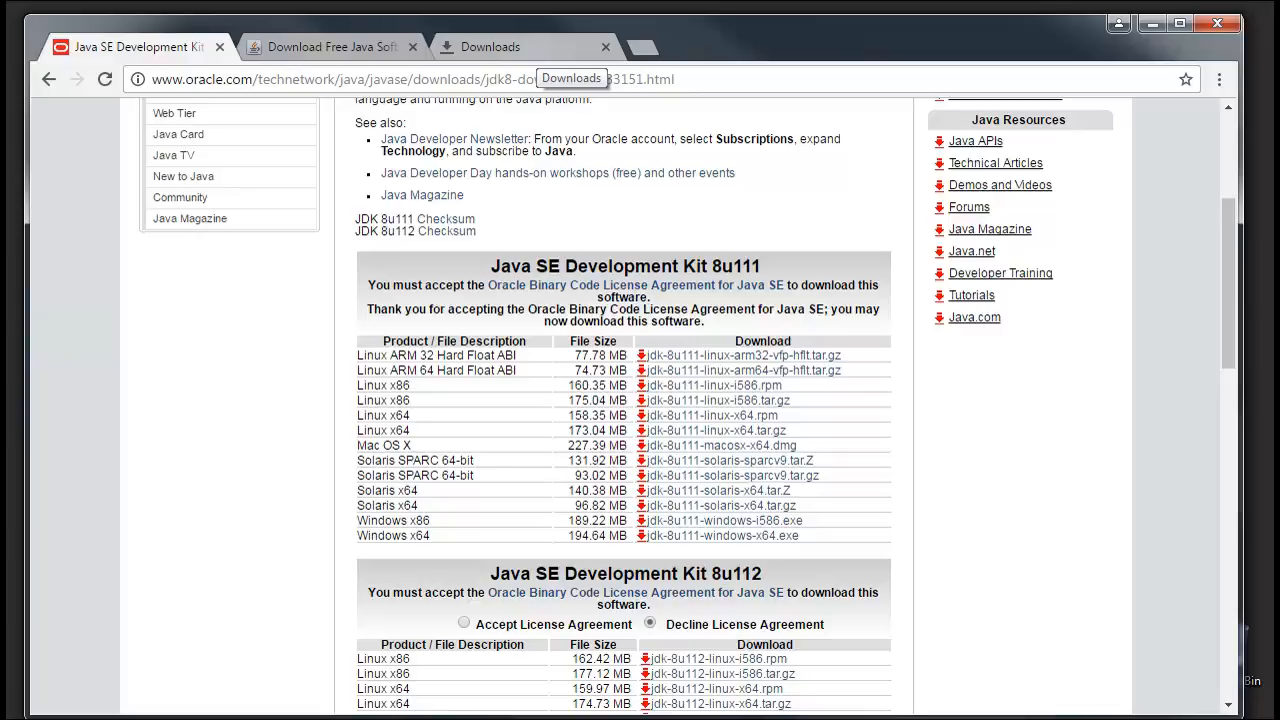
Minimize the browser and open the C:\Program Files\Java folder in Windows Explorer
click(1152, 22)
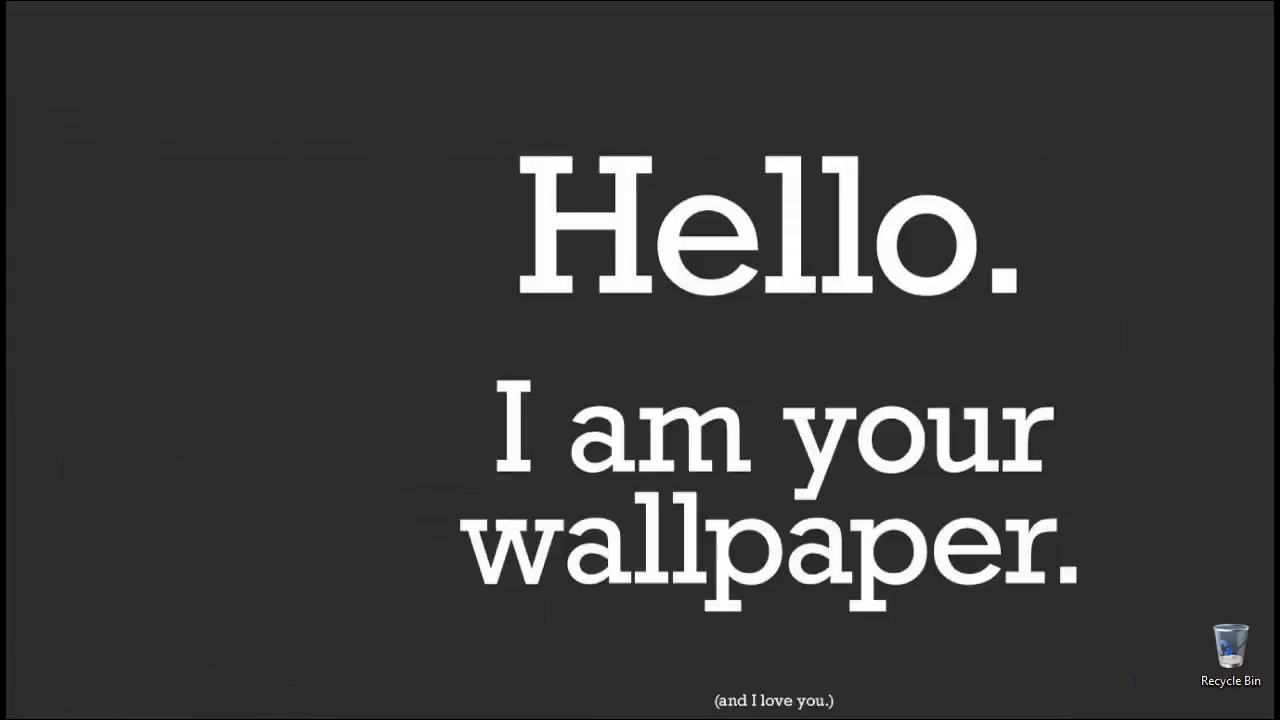
key(super+e)
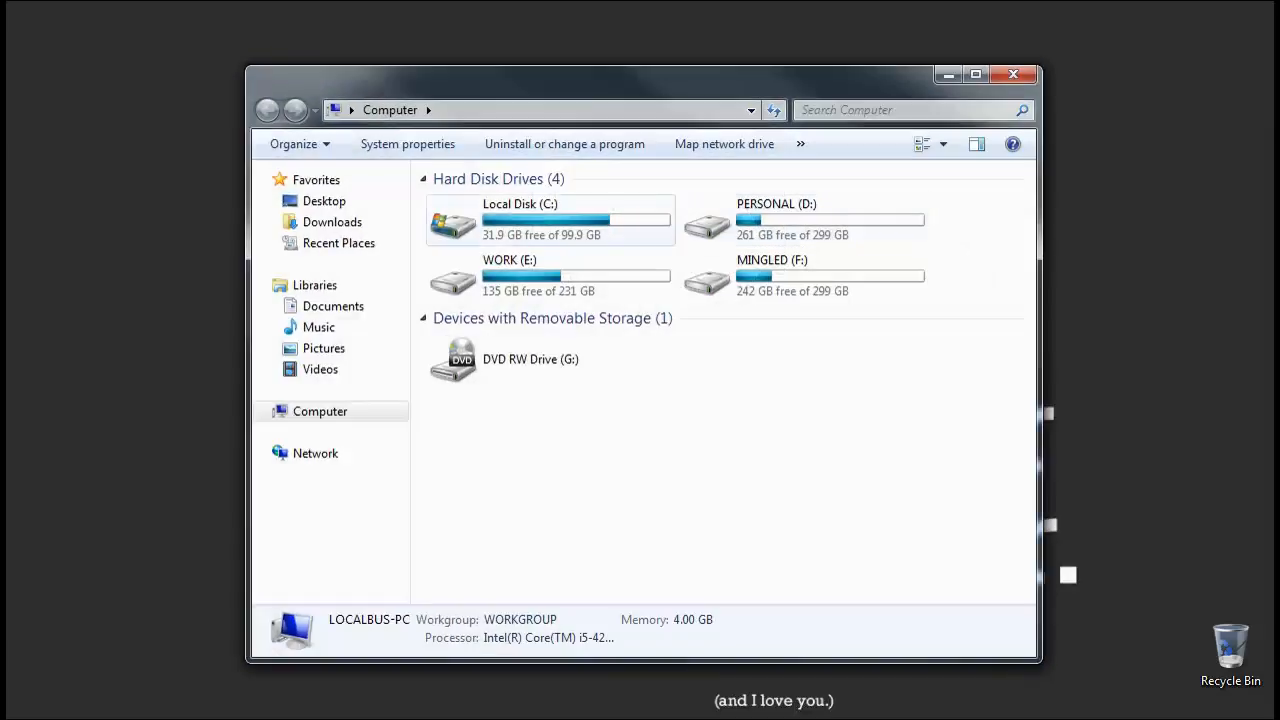
double_click(550, 224)
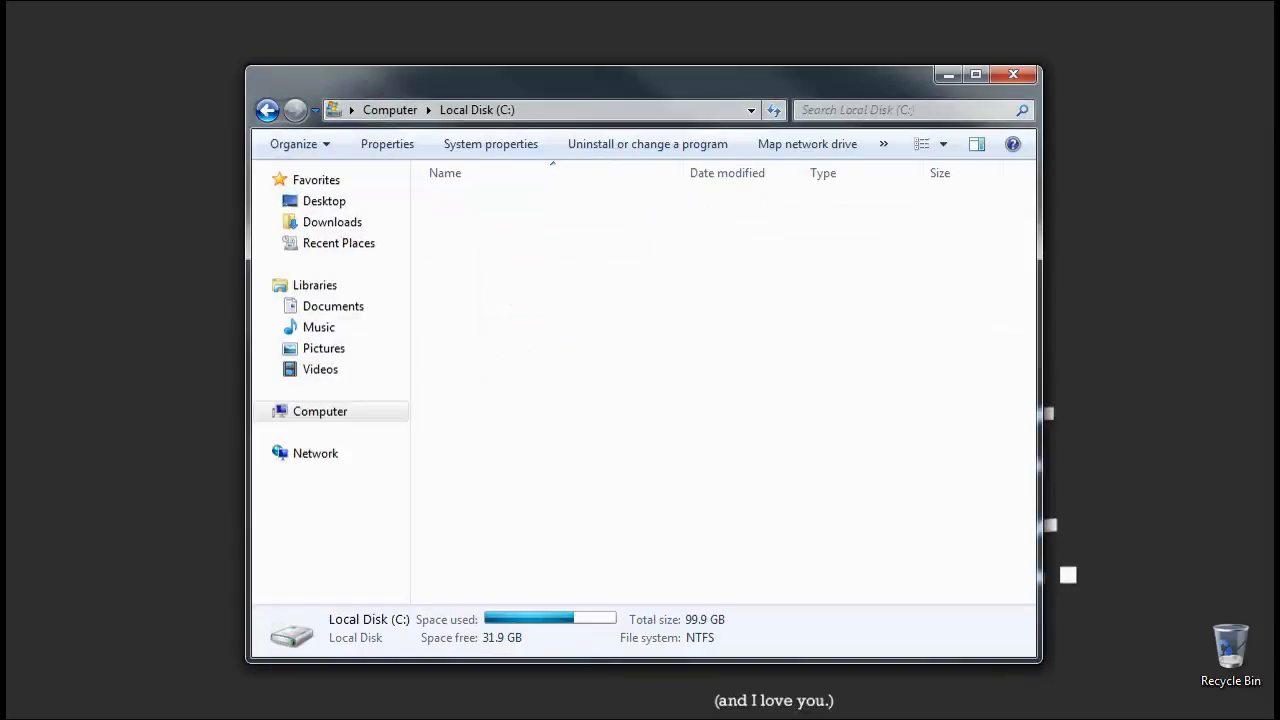
double_click(530, 244)
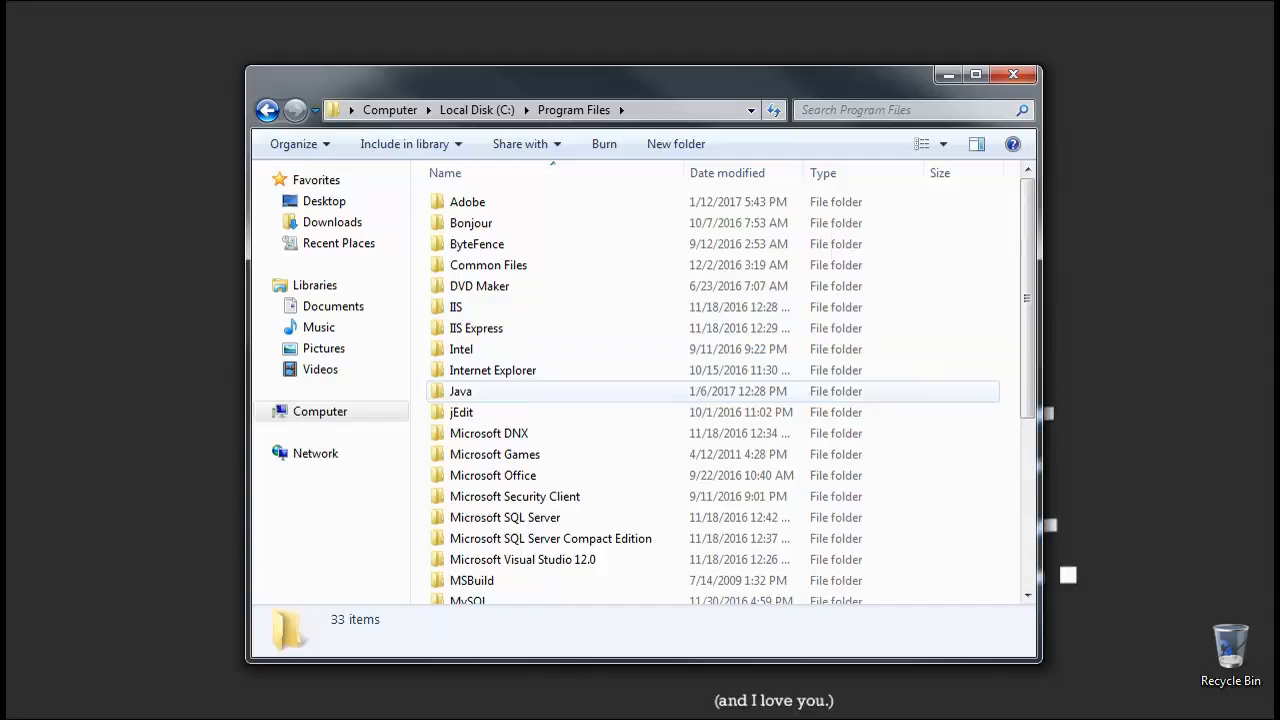
double_click(460, 391)
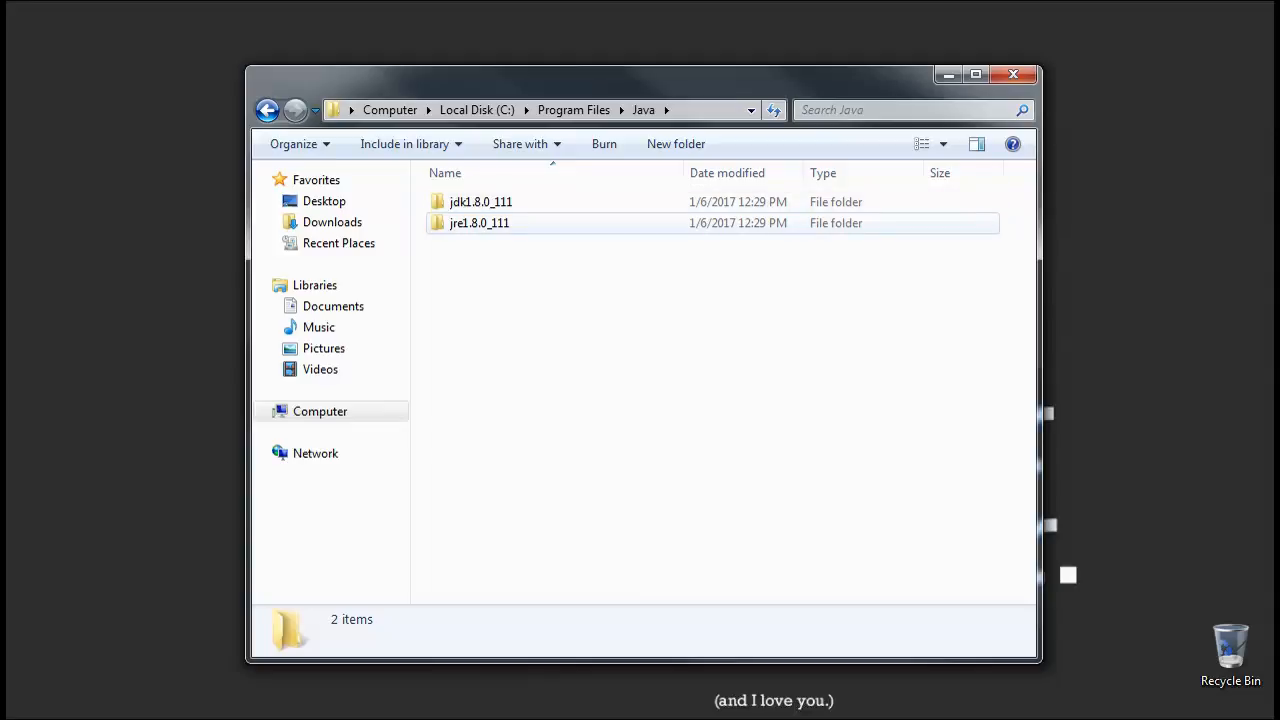
Look through the folders in C:\Program Files (x86), then return to the root of drive C
click(573, 110)
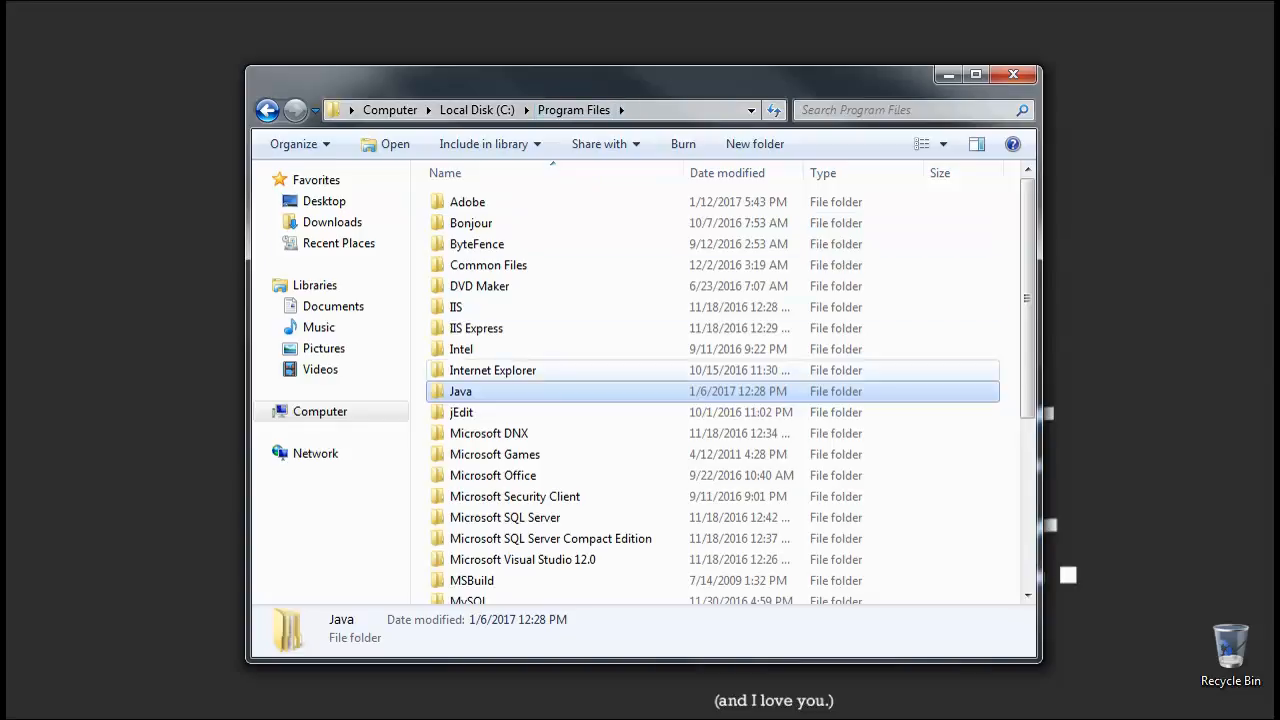
click(478, 110)
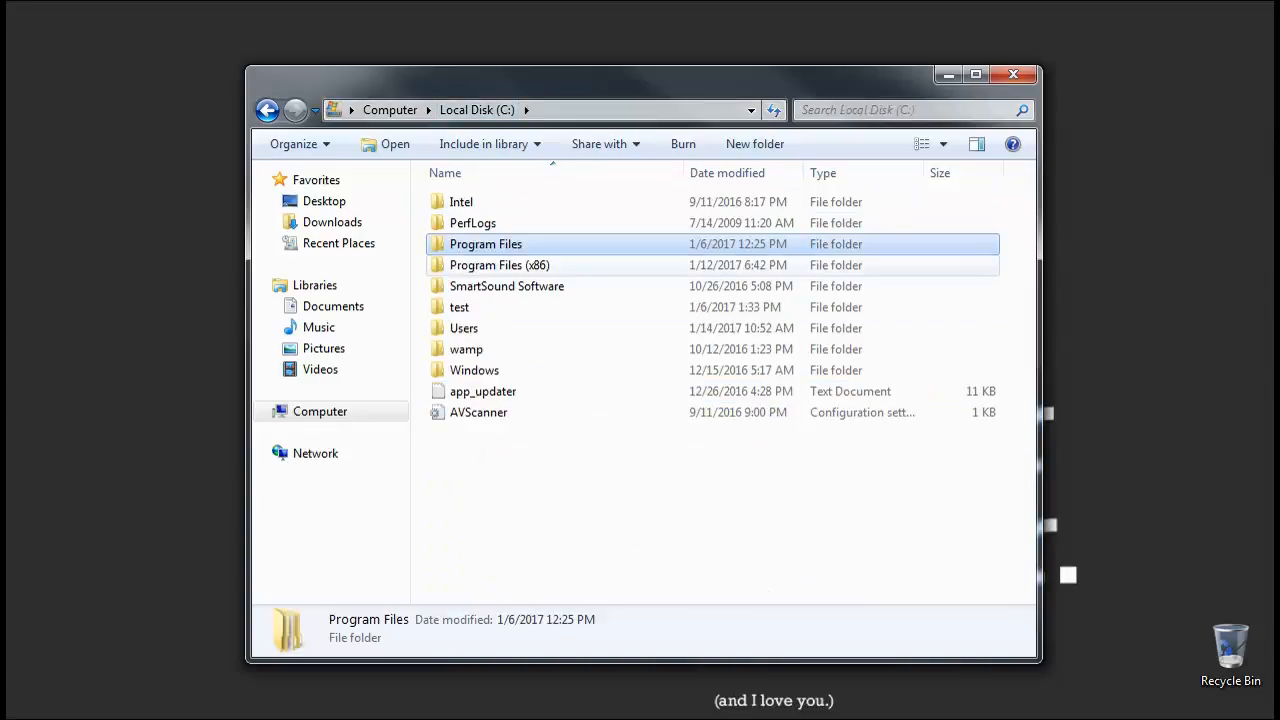
double_click(470, 265)
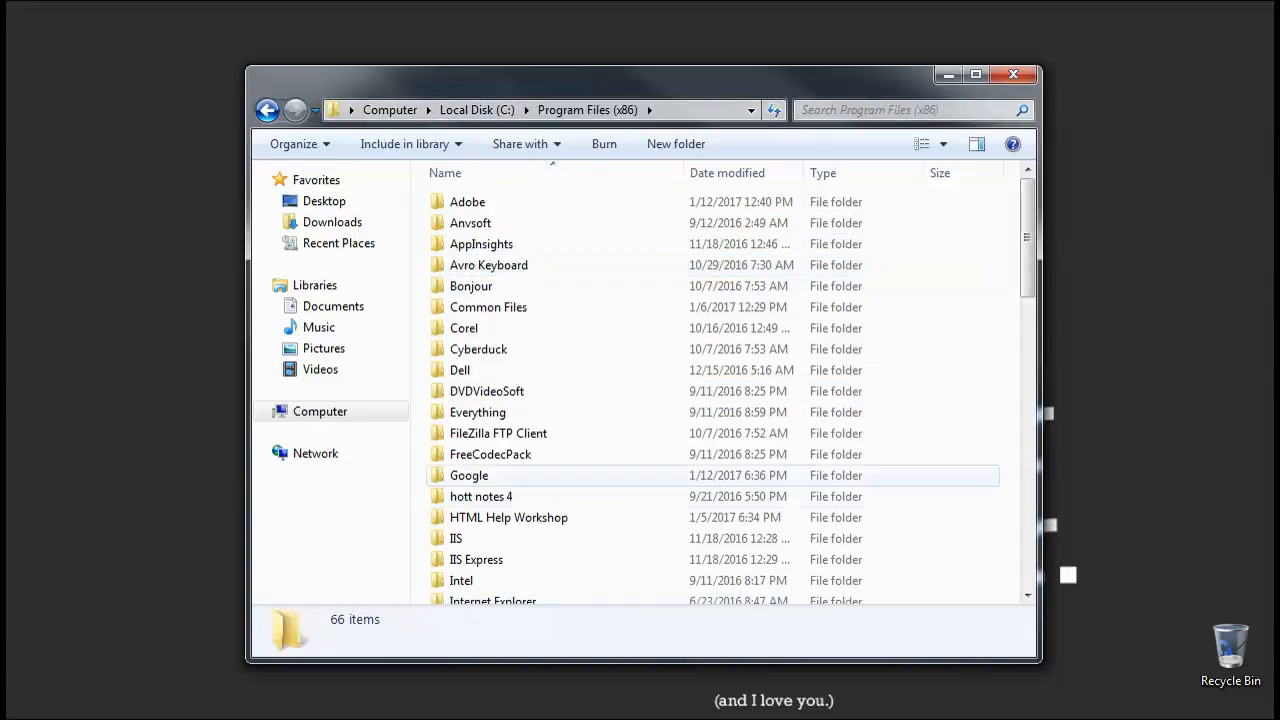
click(460, 370)
key(f)
key(f)
key(f)
key(f)
key(f)
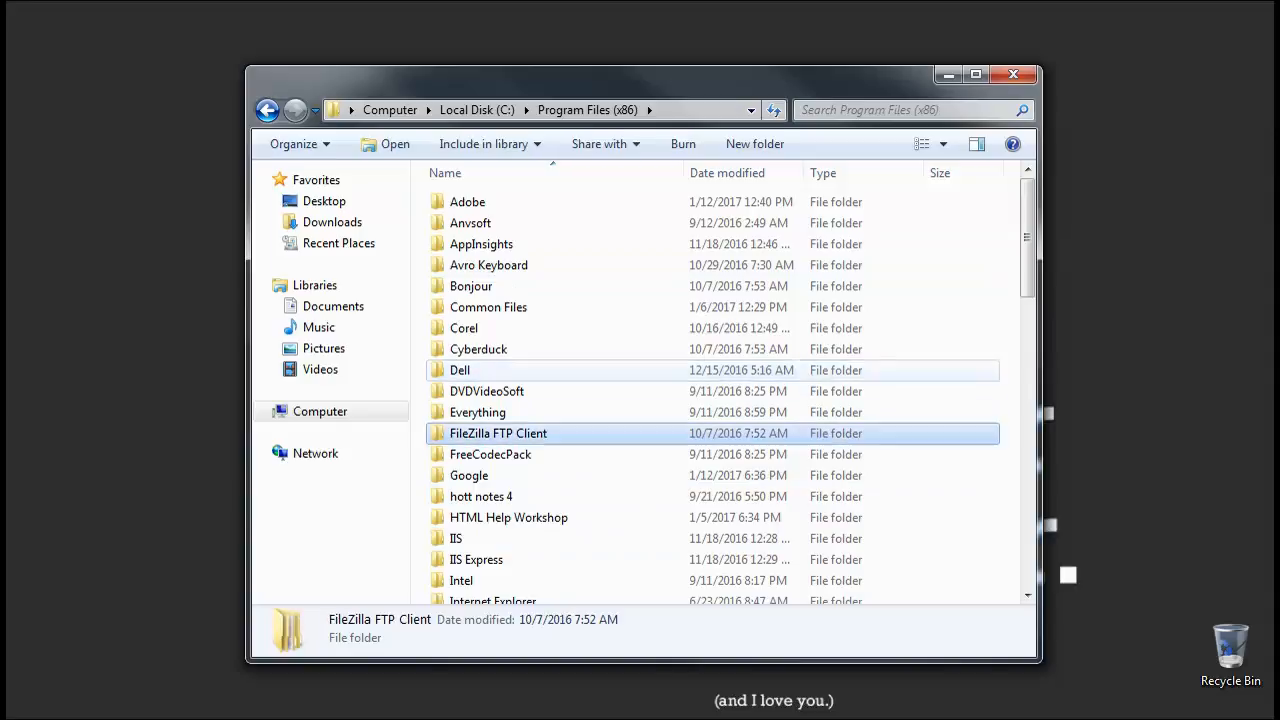
key(f)
key(f)
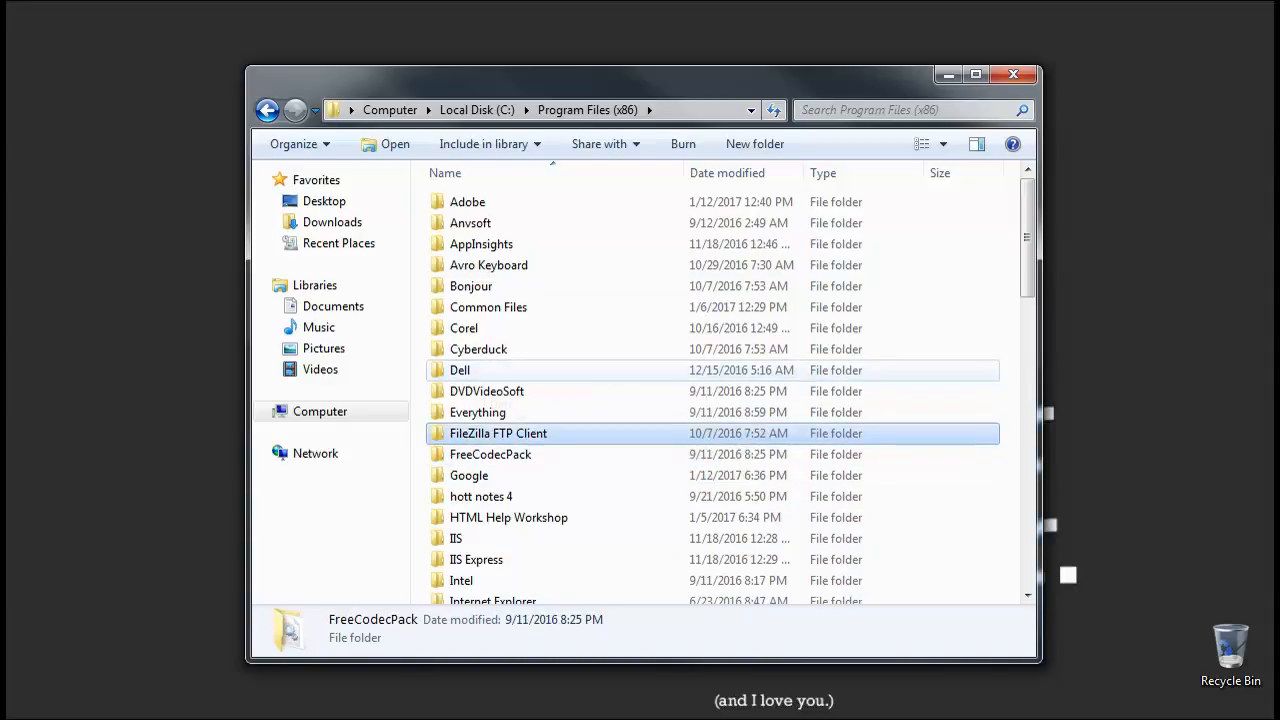
key(BackSpace)
key(Up)
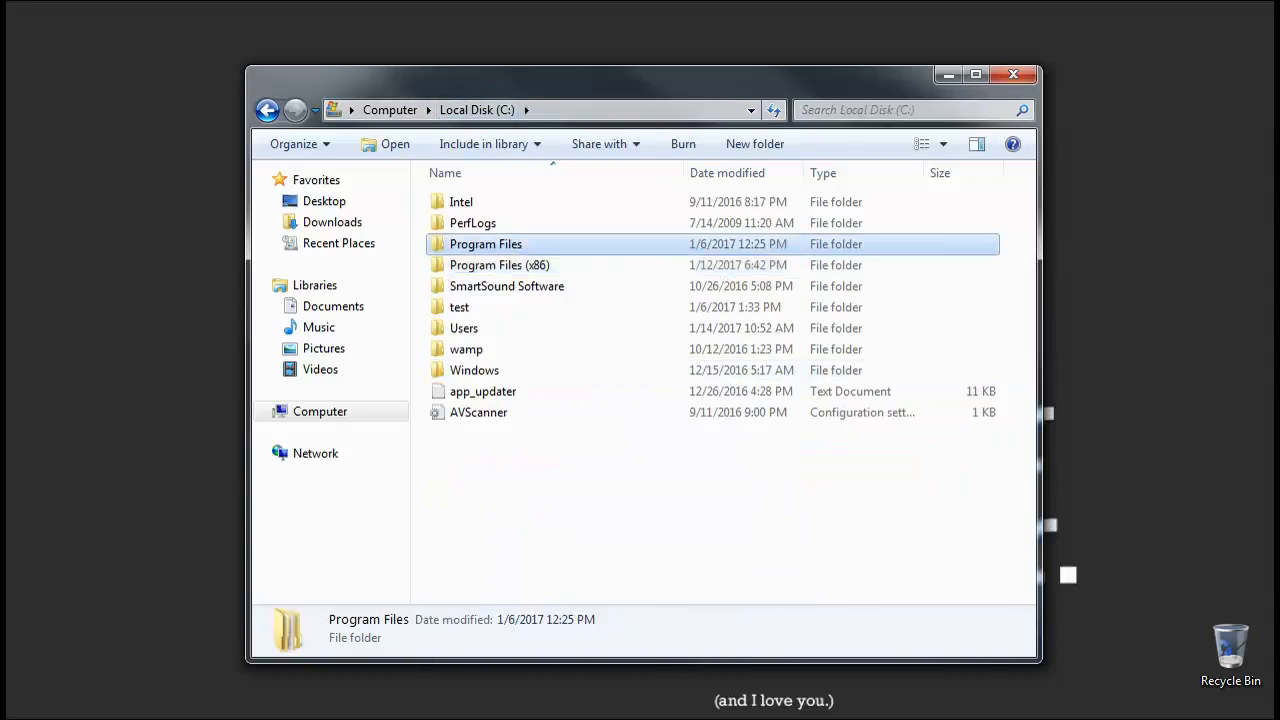
Open the bin folder of the JDK at C:\Program Files\Java\jdk1.8.0_111\bin
key(Return)
double_click(460, 391)
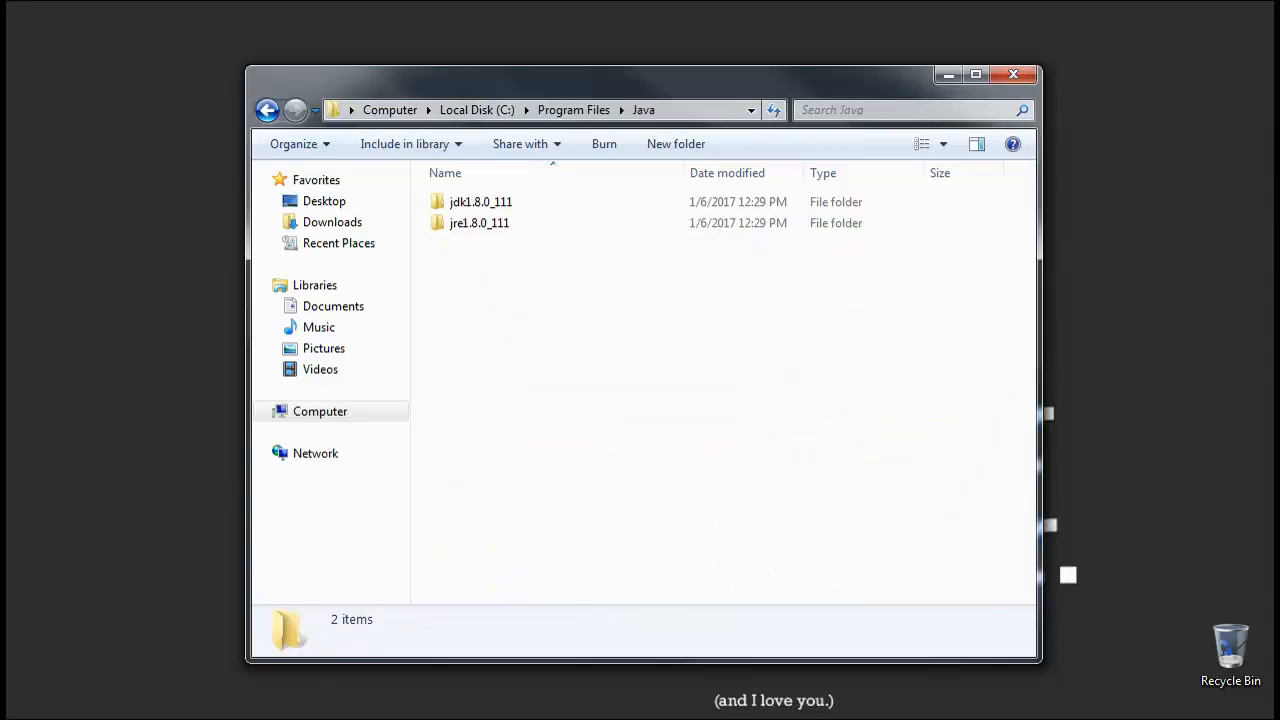
key(Down)
key(Return)
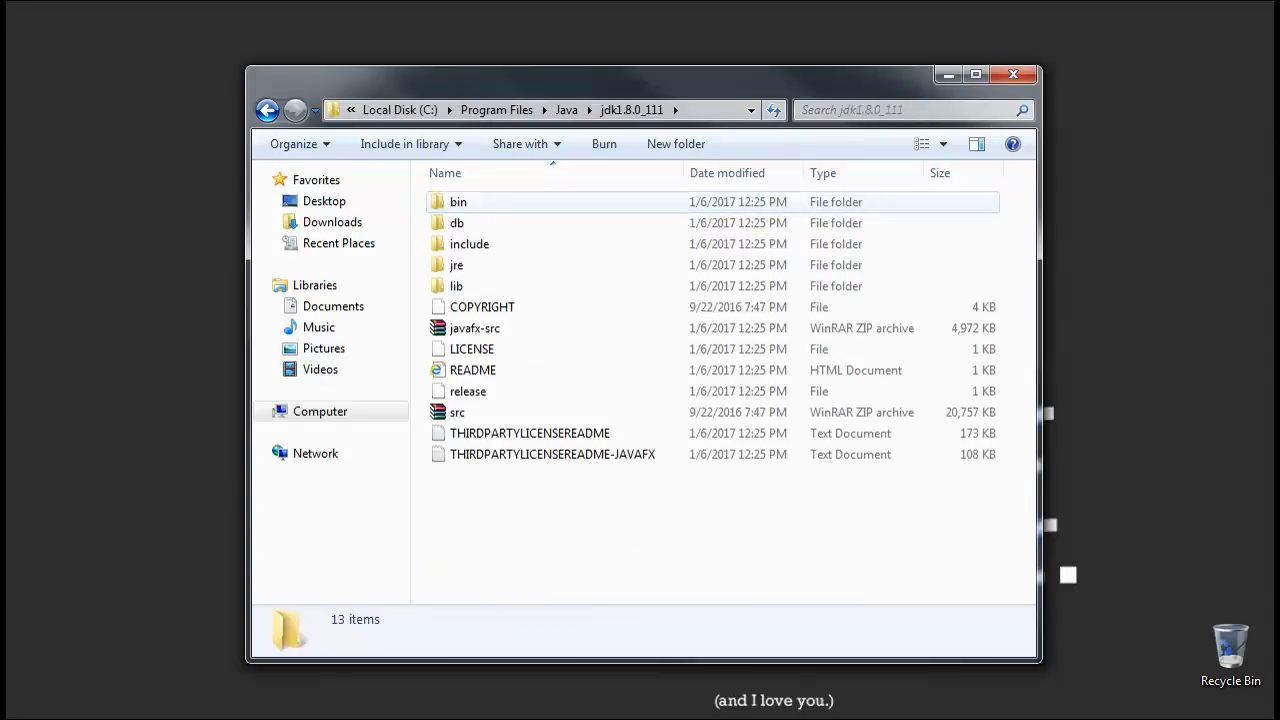
key(Return)
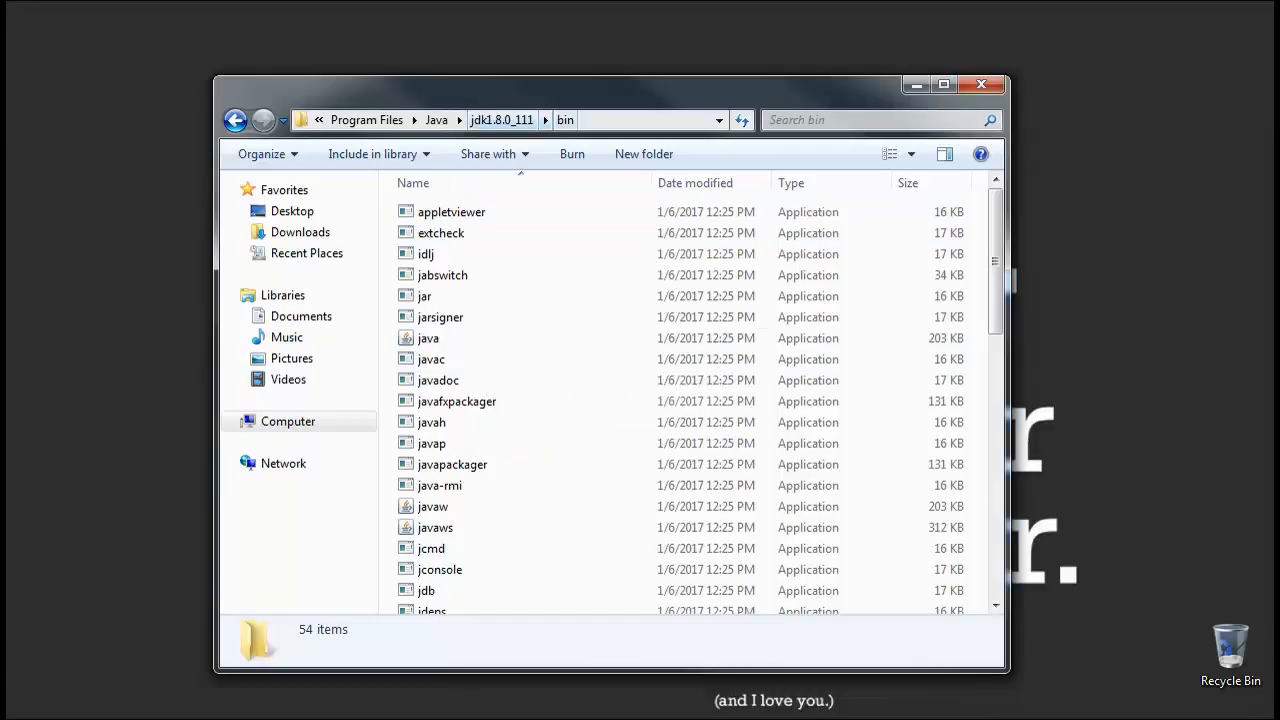
Display the bin folder's full path as editable text and highlight it for inspection
click(565, 120)
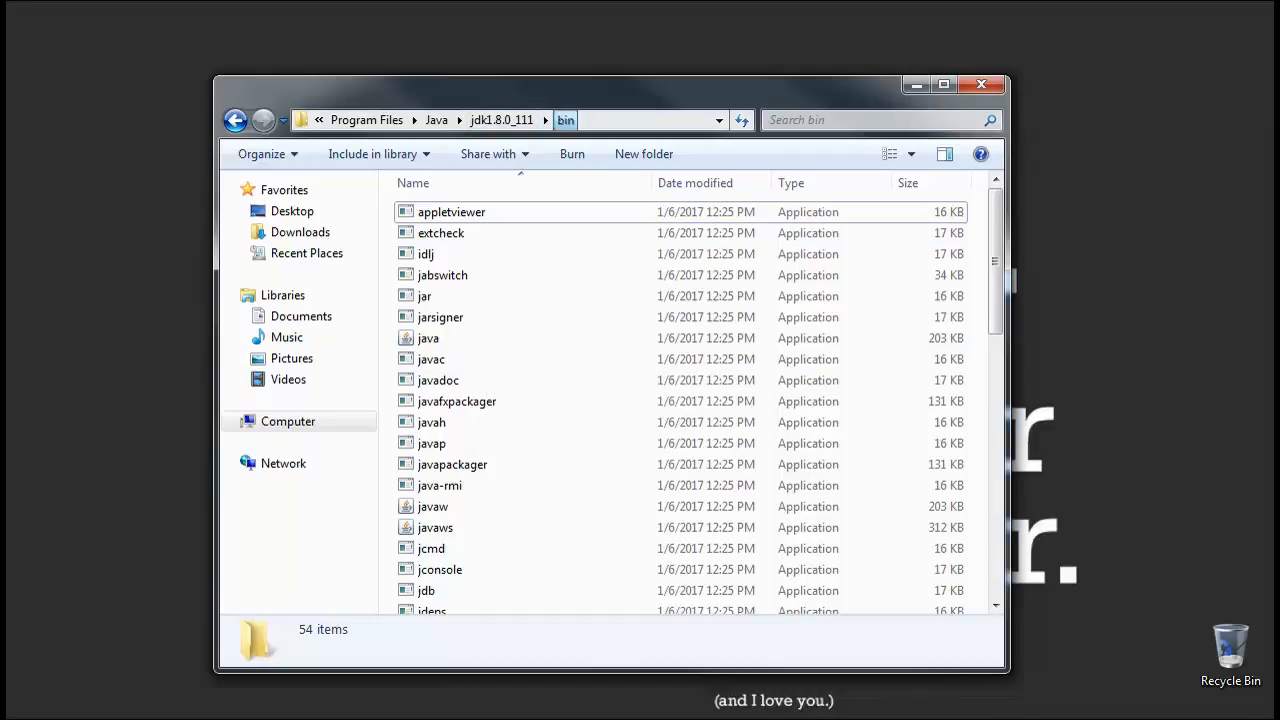
click(612, 120)
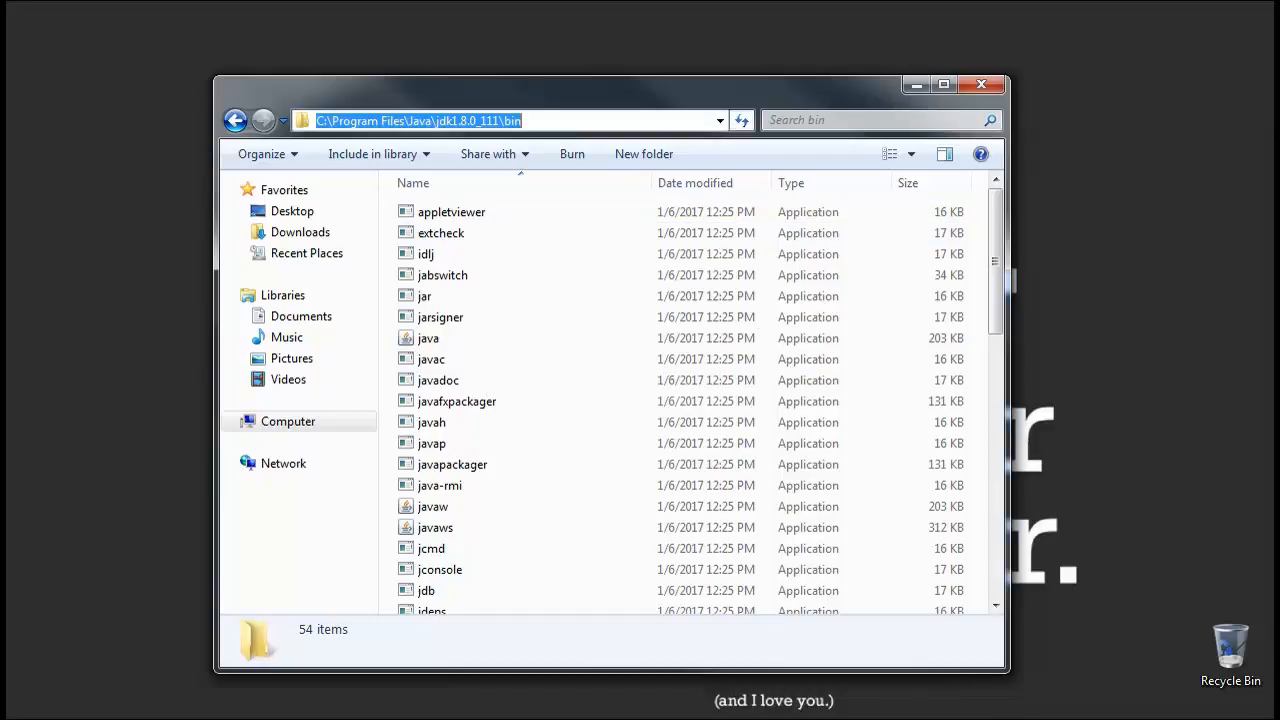
click(612, 120)
drag(524, 121, 314, 121)
click(540, 121)
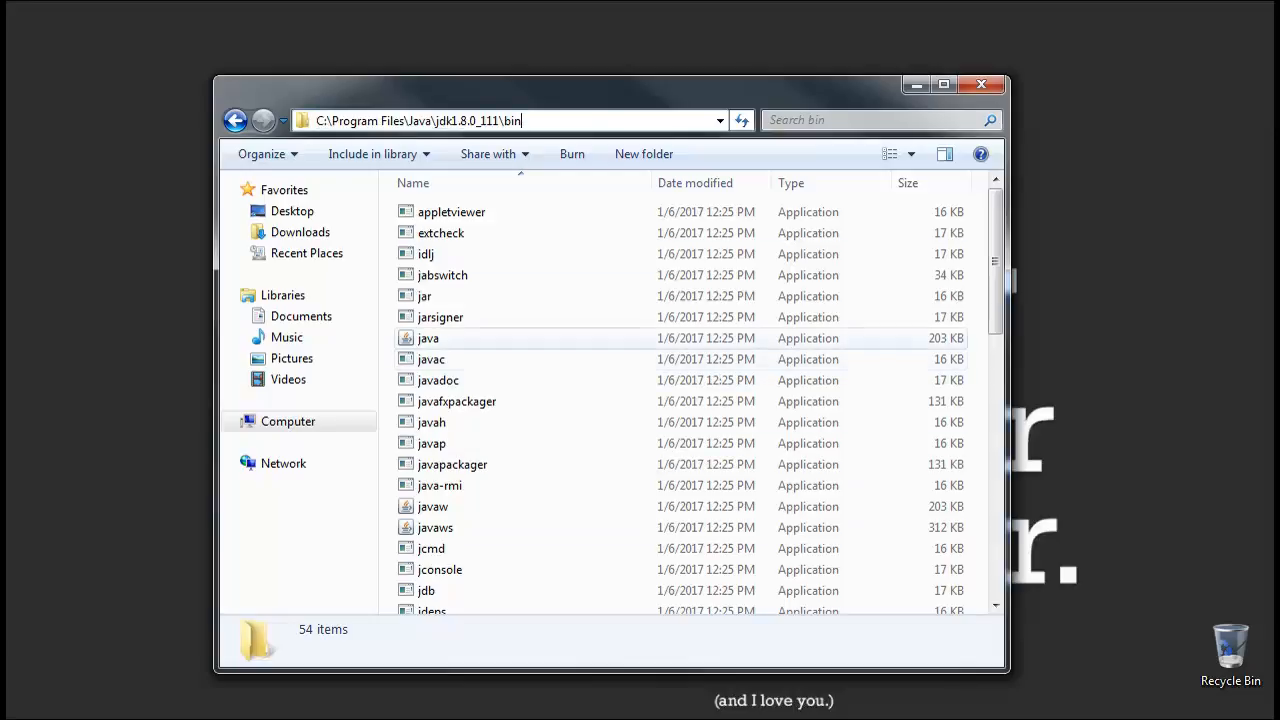
Copy the location path C:\Program Files\Java\jdk1.8.0_111\bin from jarsigner's properties, then close the dialog and the Explorer window
click(435, 317)
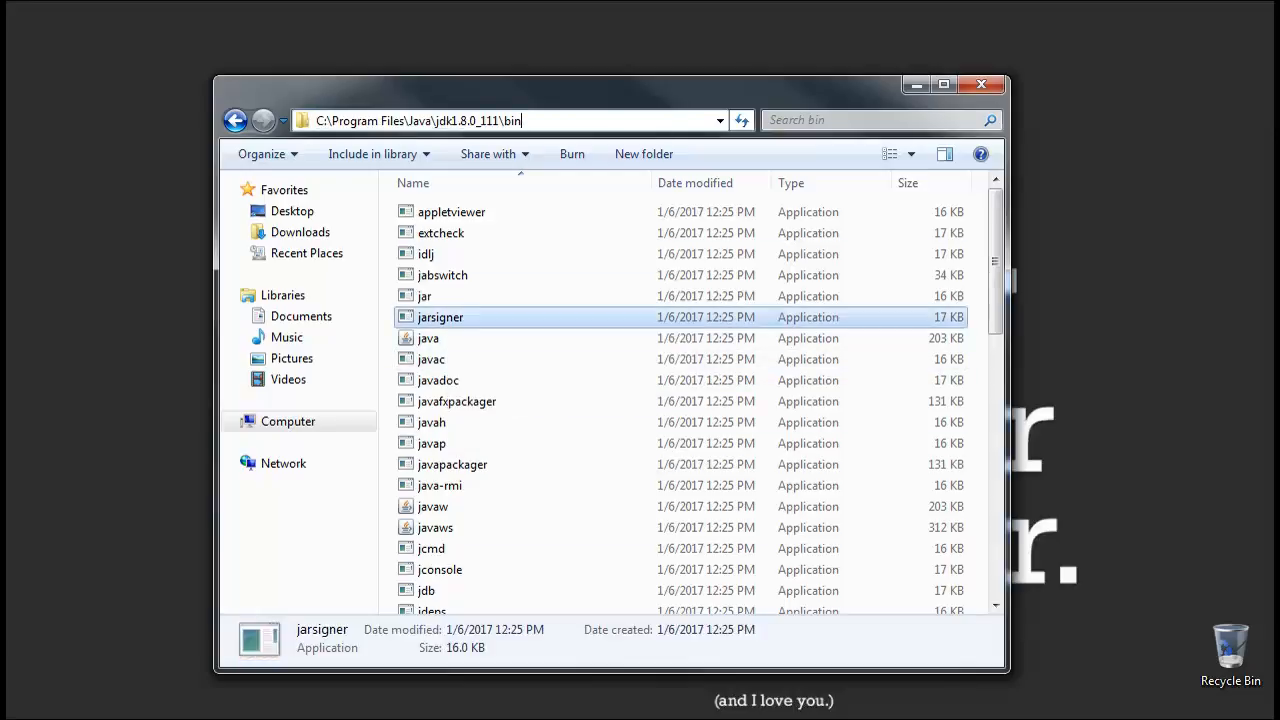
right_click(435, 317)
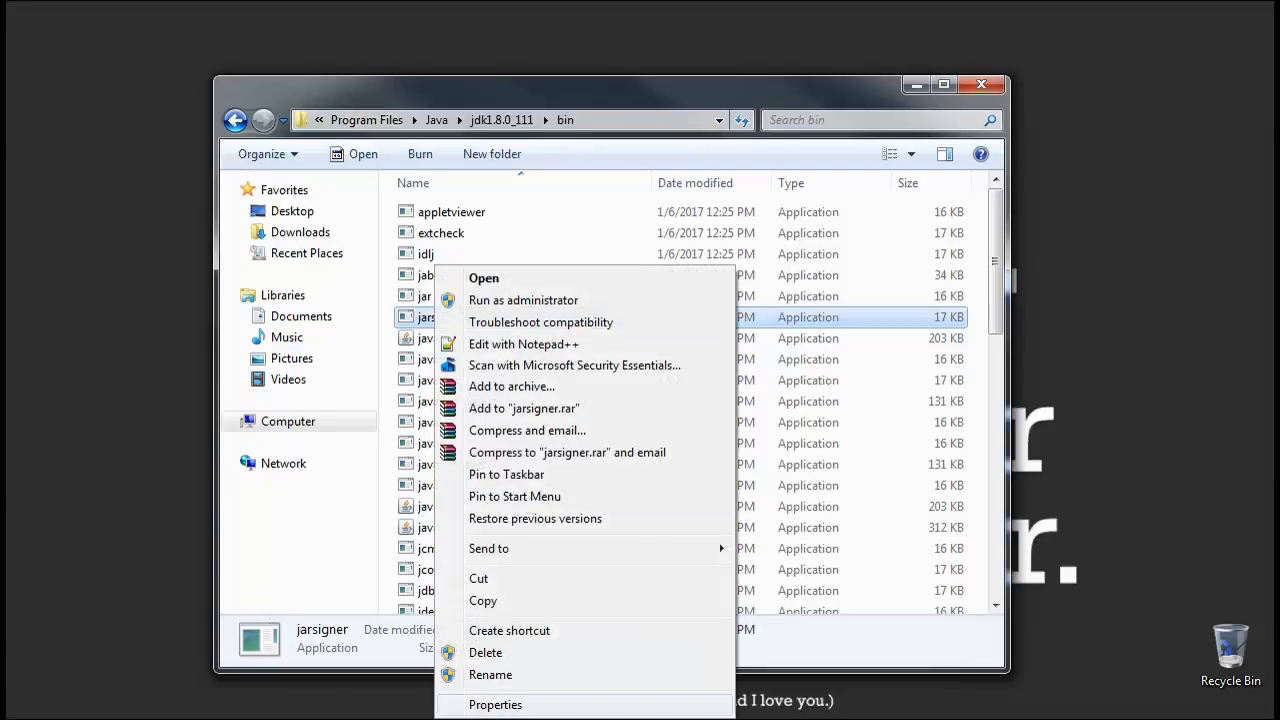
click(495, 704)
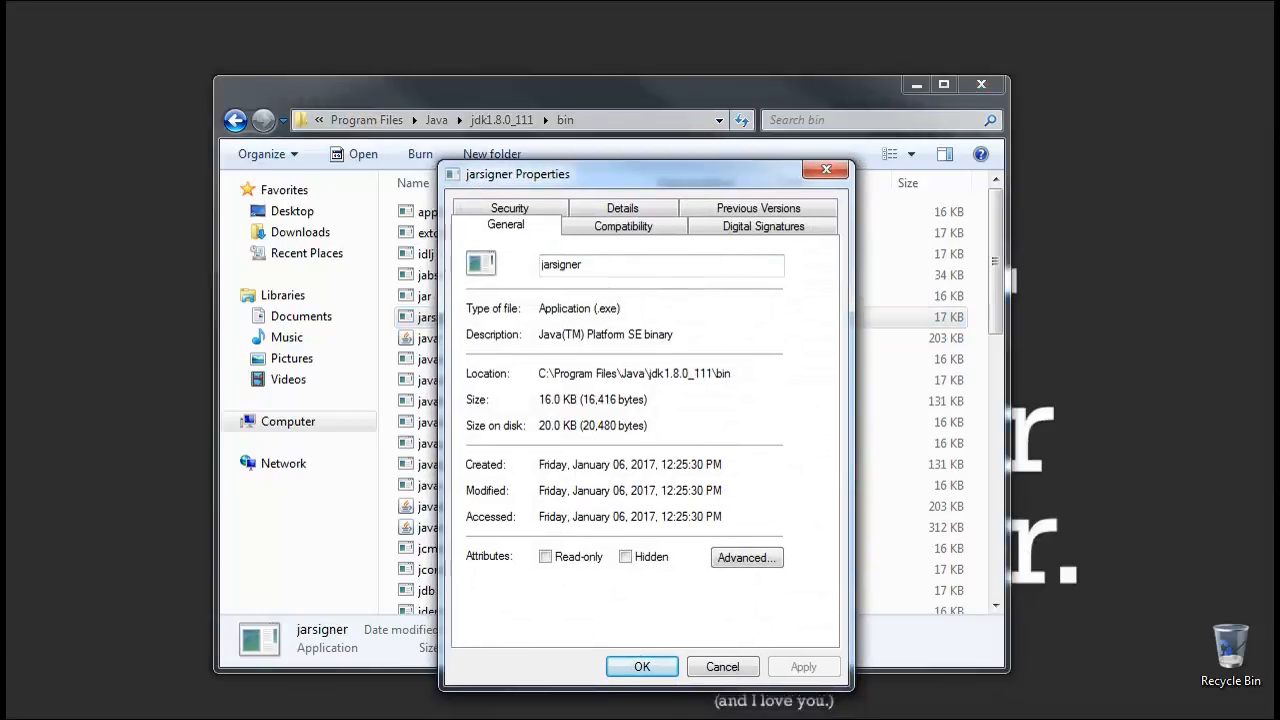
drag(540, 371, 736, 371)
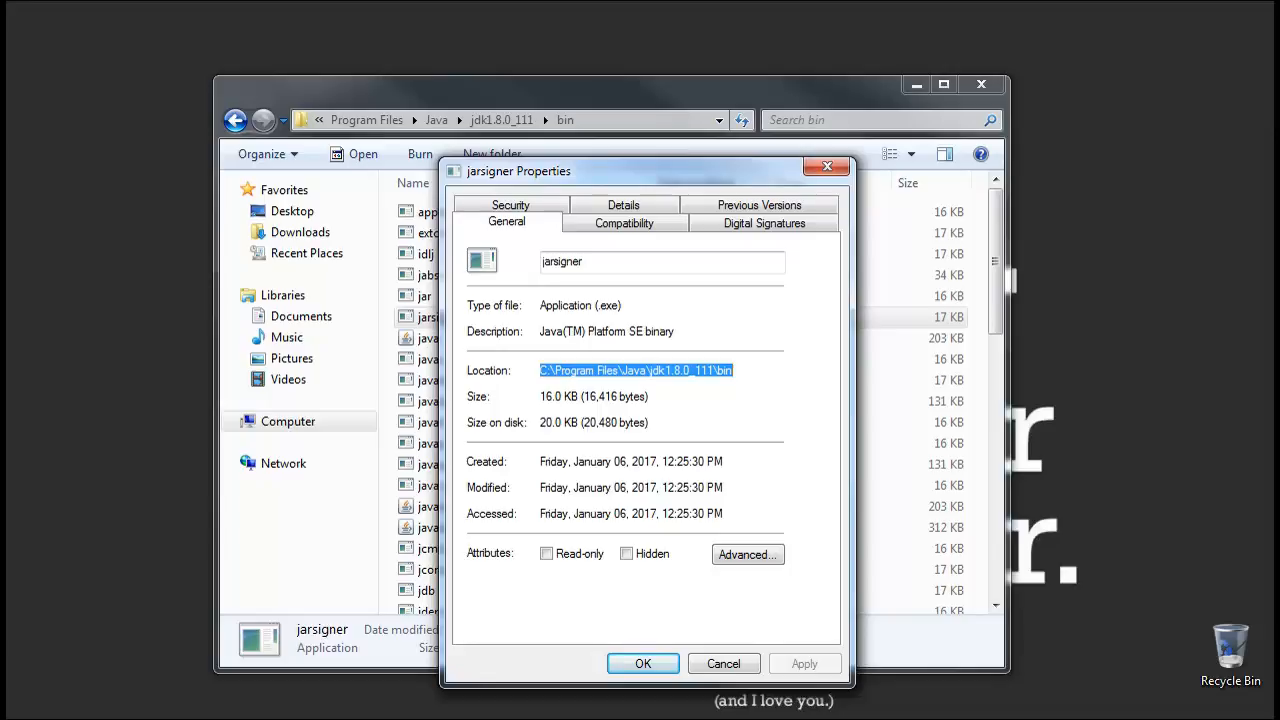
click(736, 371)
drag(736, 371, 542, 370)
right_click(725, 370)
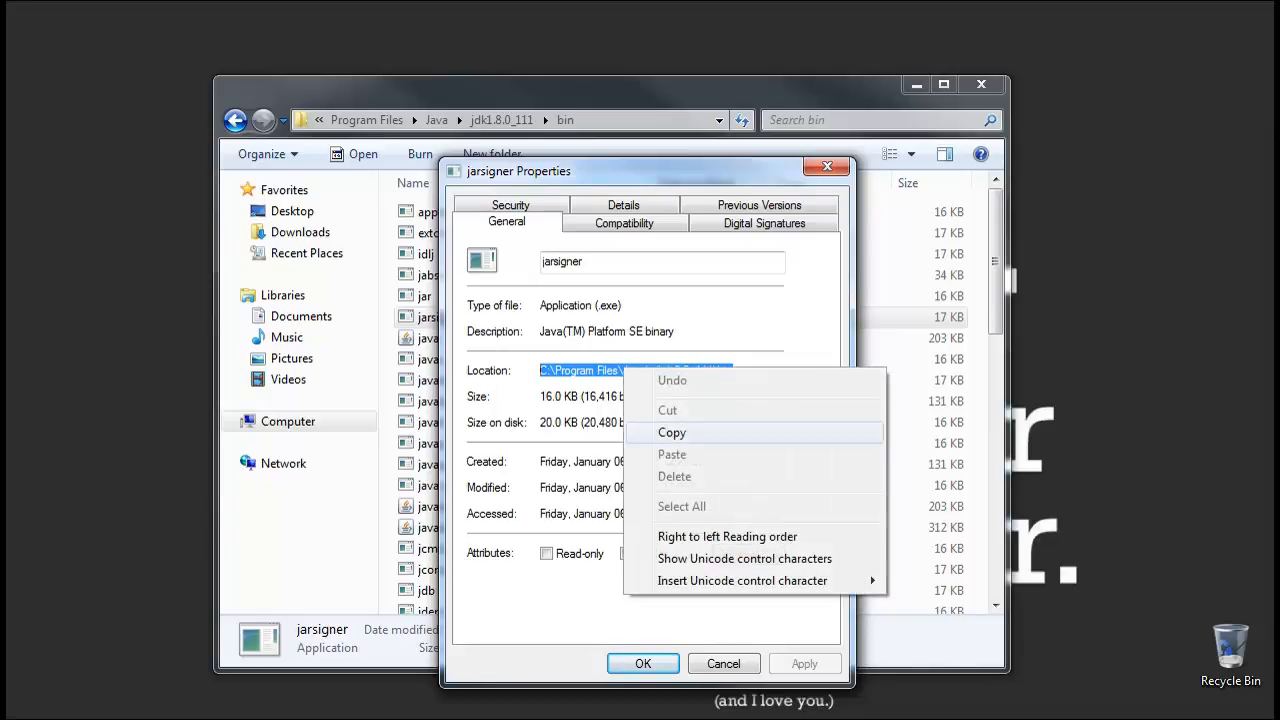
click(750, 432)
click(643, 663)
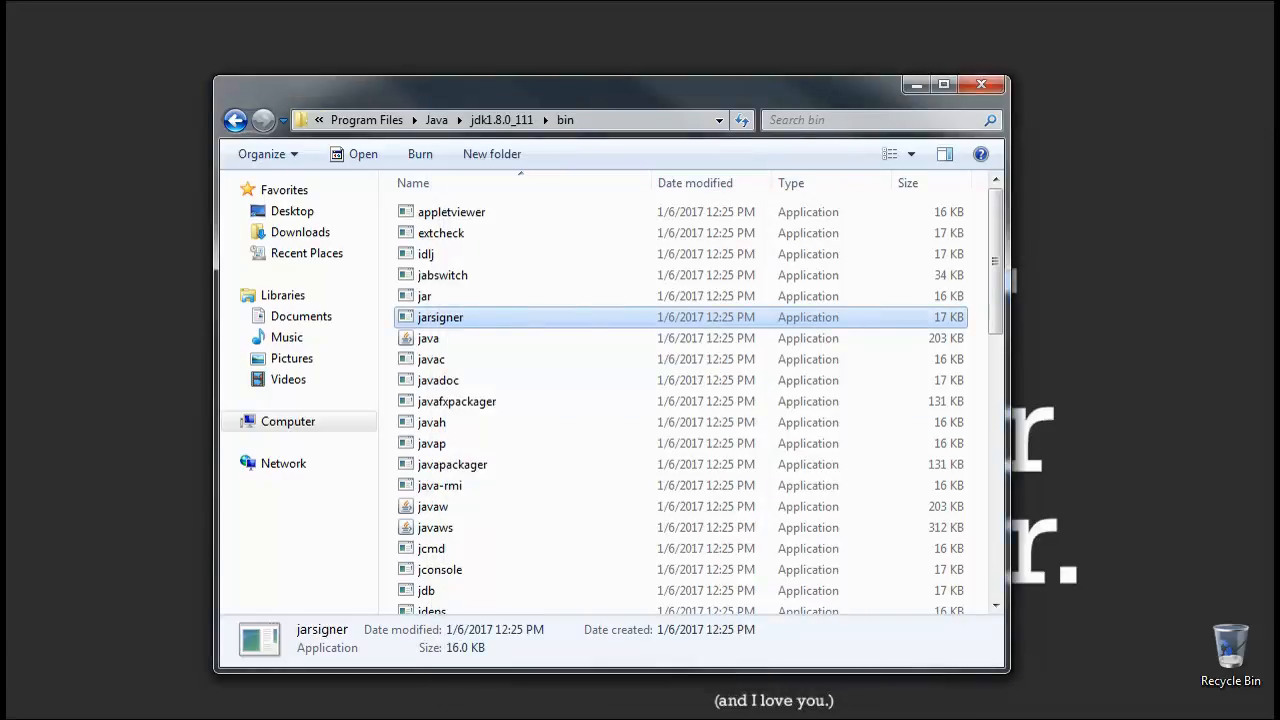
click(981, 84)
Open the computer's properties and bring up its advanced system settings, moving the System Properties dialog clear of the screen edge
key(super)
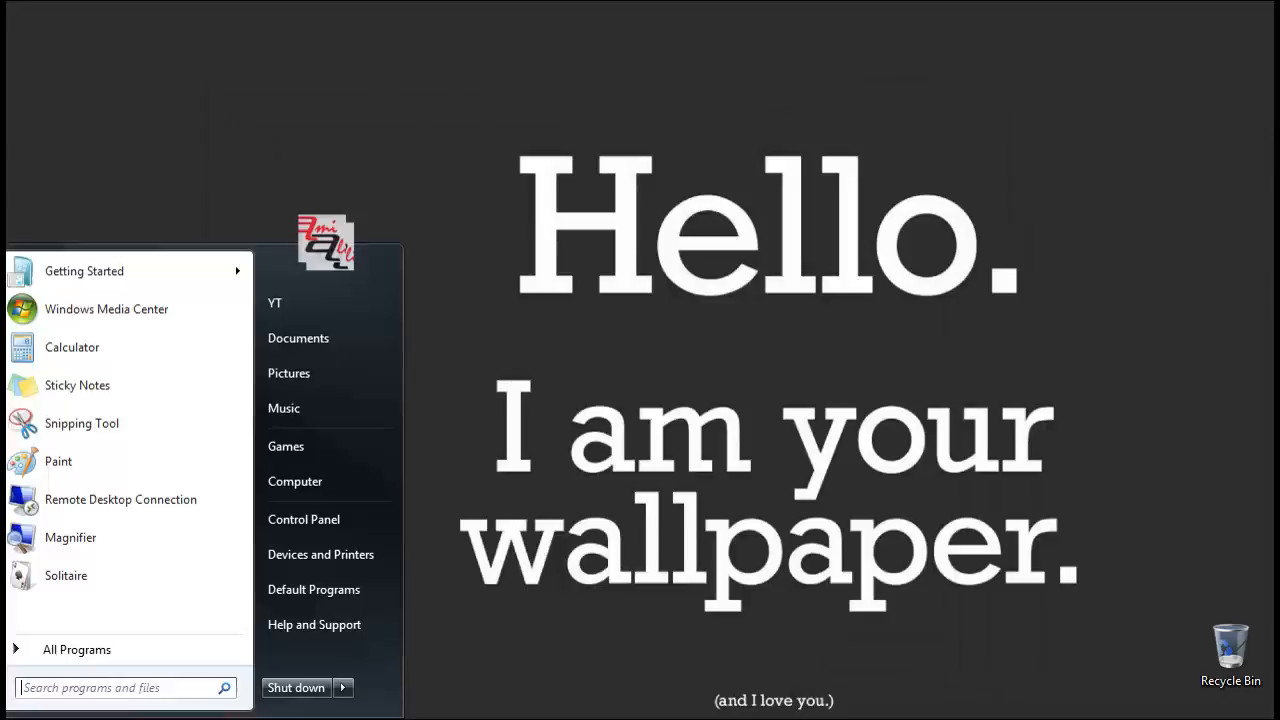
right_click(329, 488)
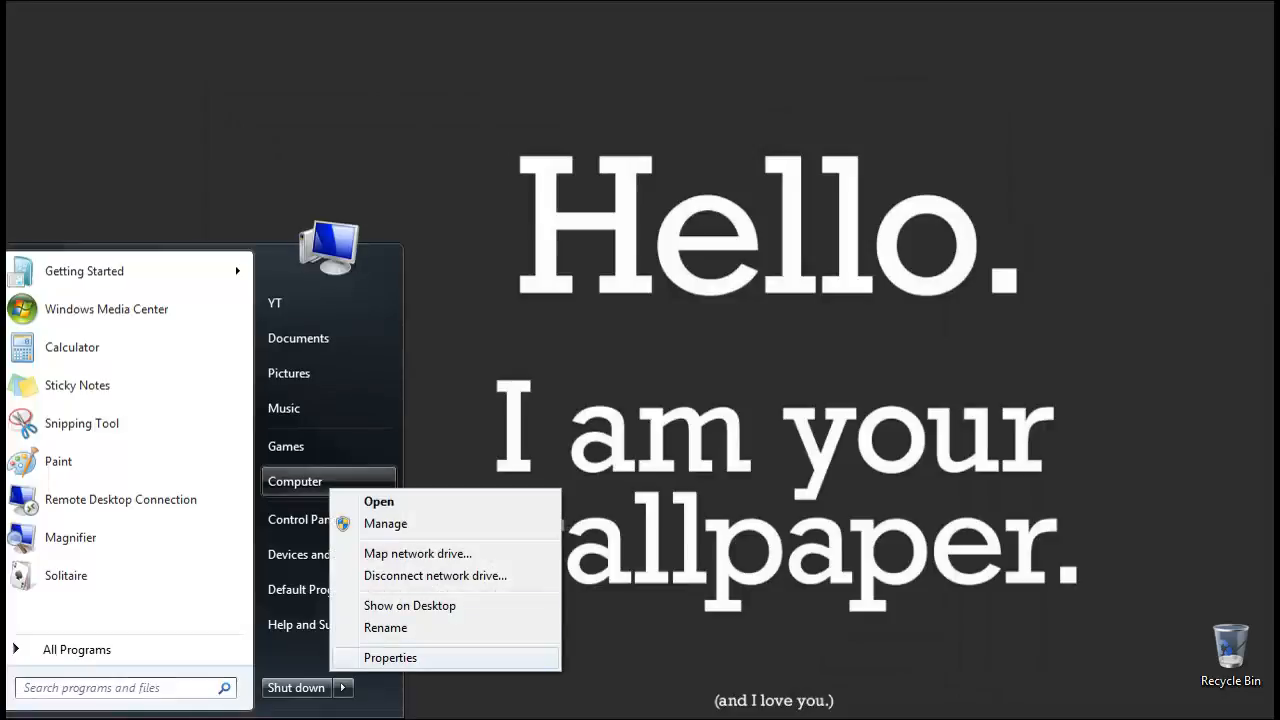
click(390, 657)
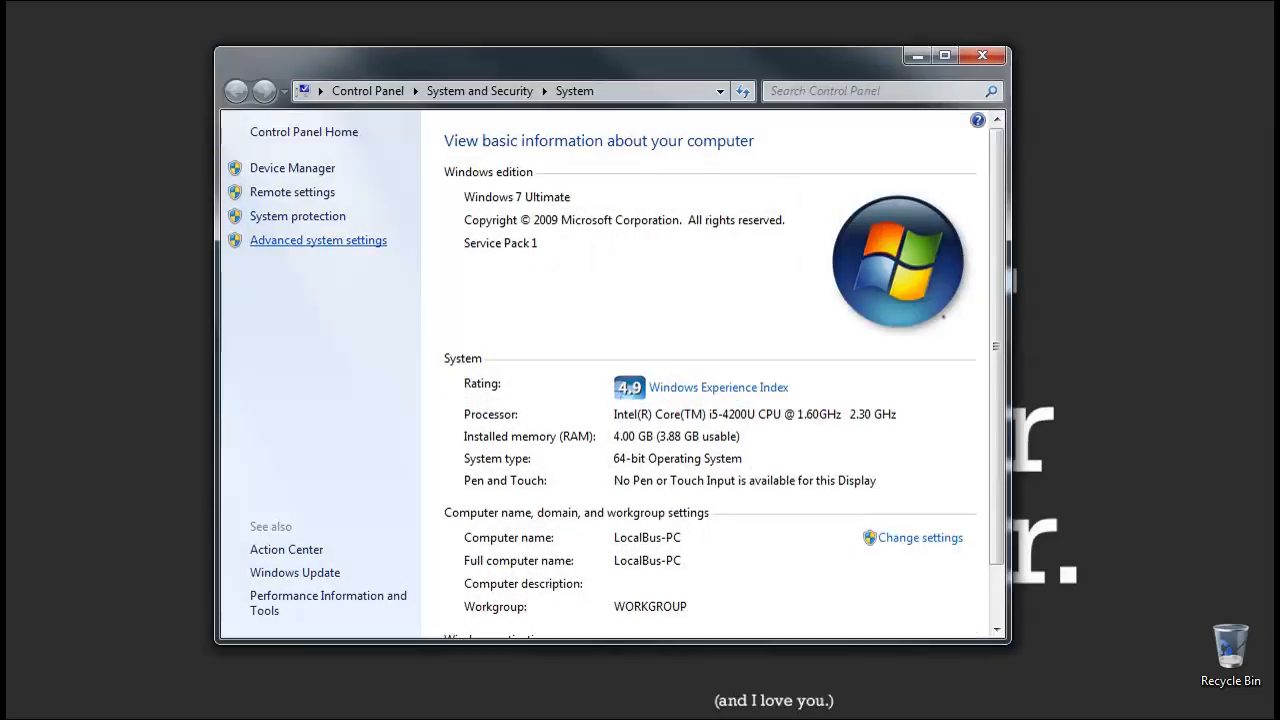
click(318, 240)
drag(220, 30, 396, 81)
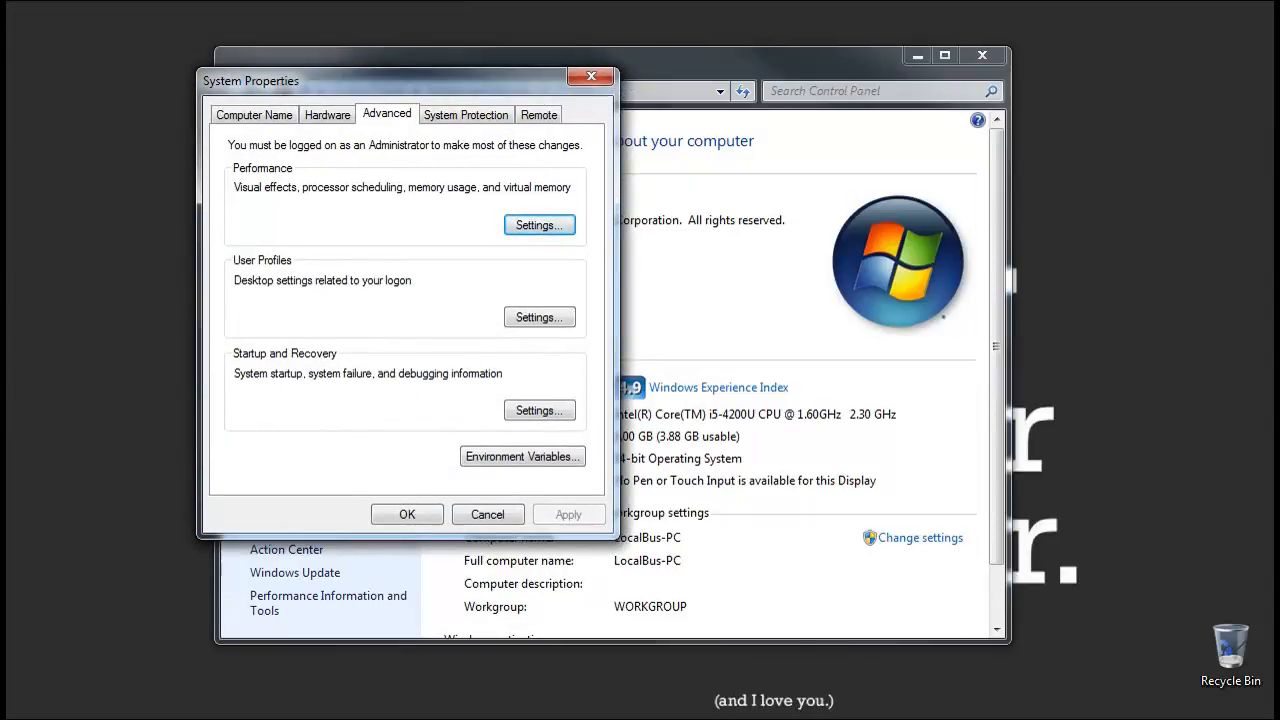
Look at the Computer Name and Hardware pages of System Properties, then open the Environment Variables from the Advanced page
click(254, 115)
click(328, 115)
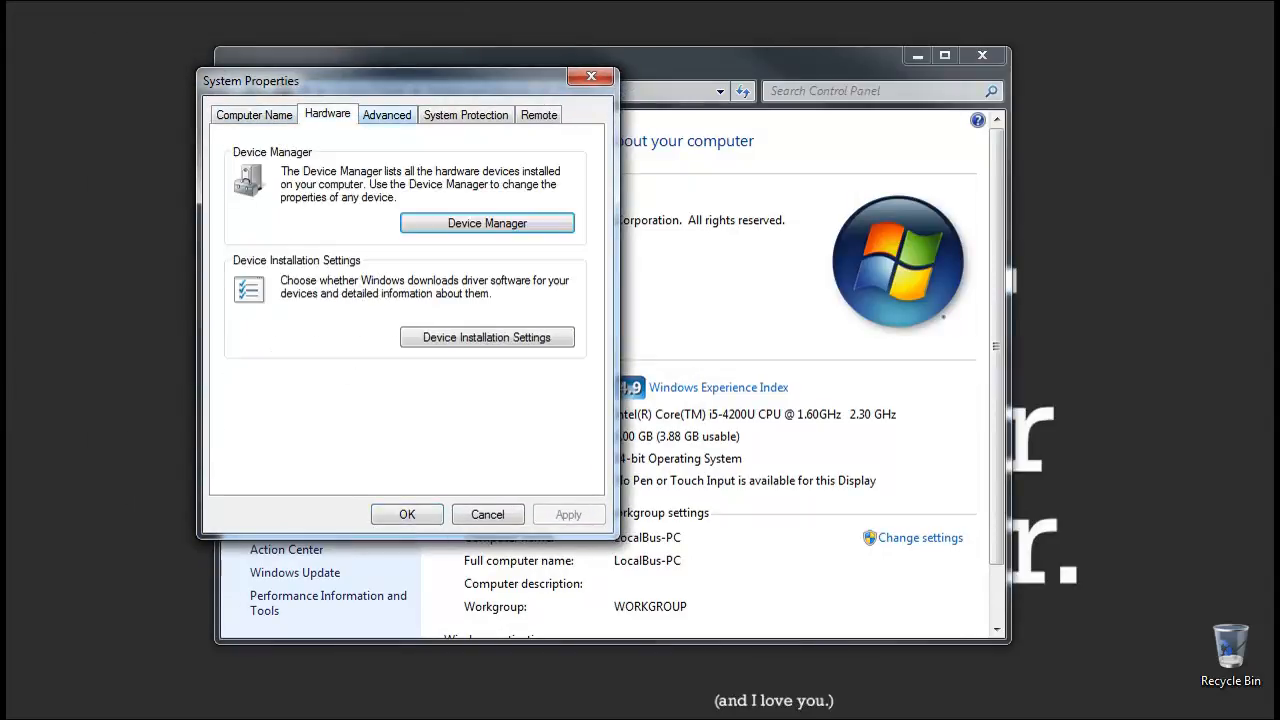
click(387, 115)
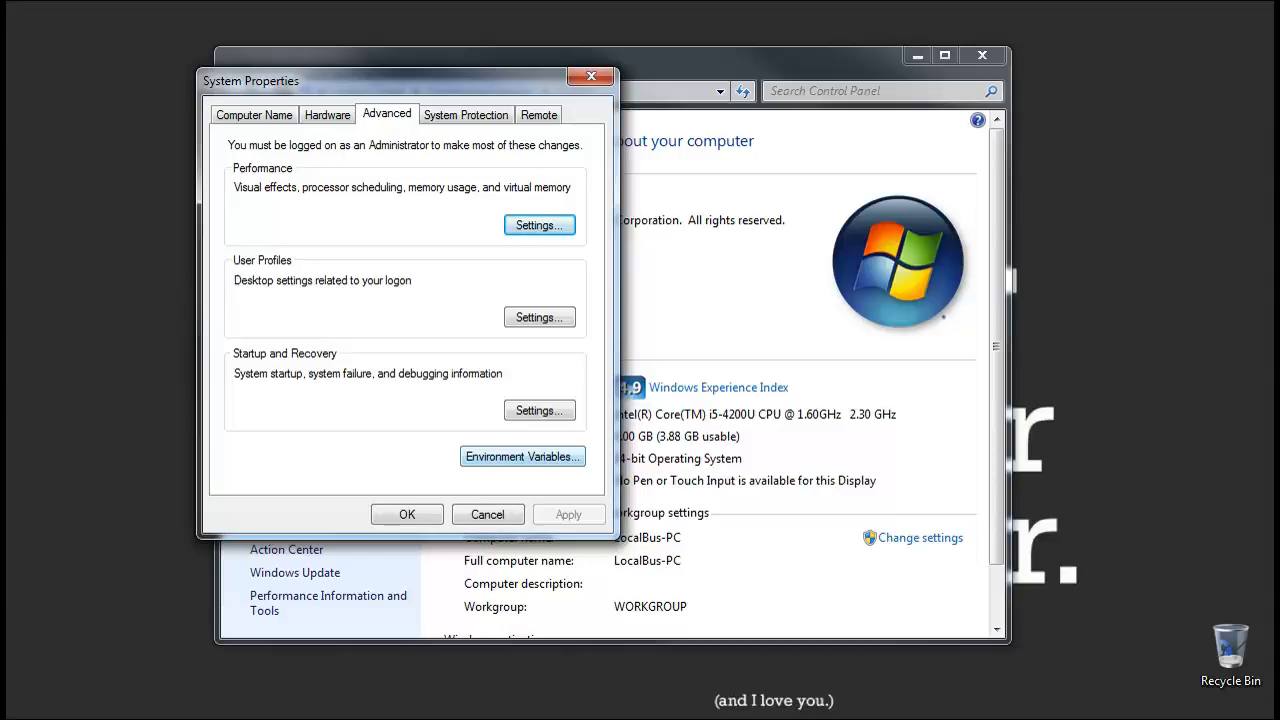
click(522, 456)
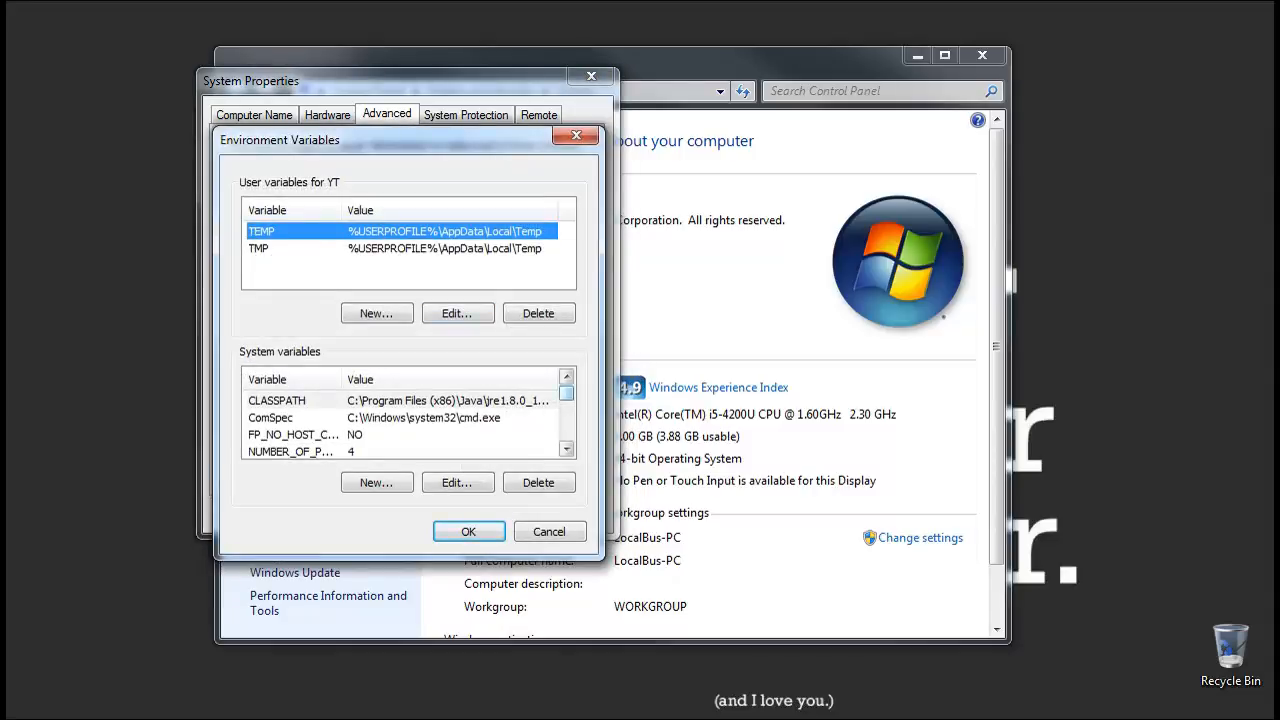
Examine the system variables list, including its Path entry, and the existing TEMP and TMP user variables
scroll(400, 425, down, 5)
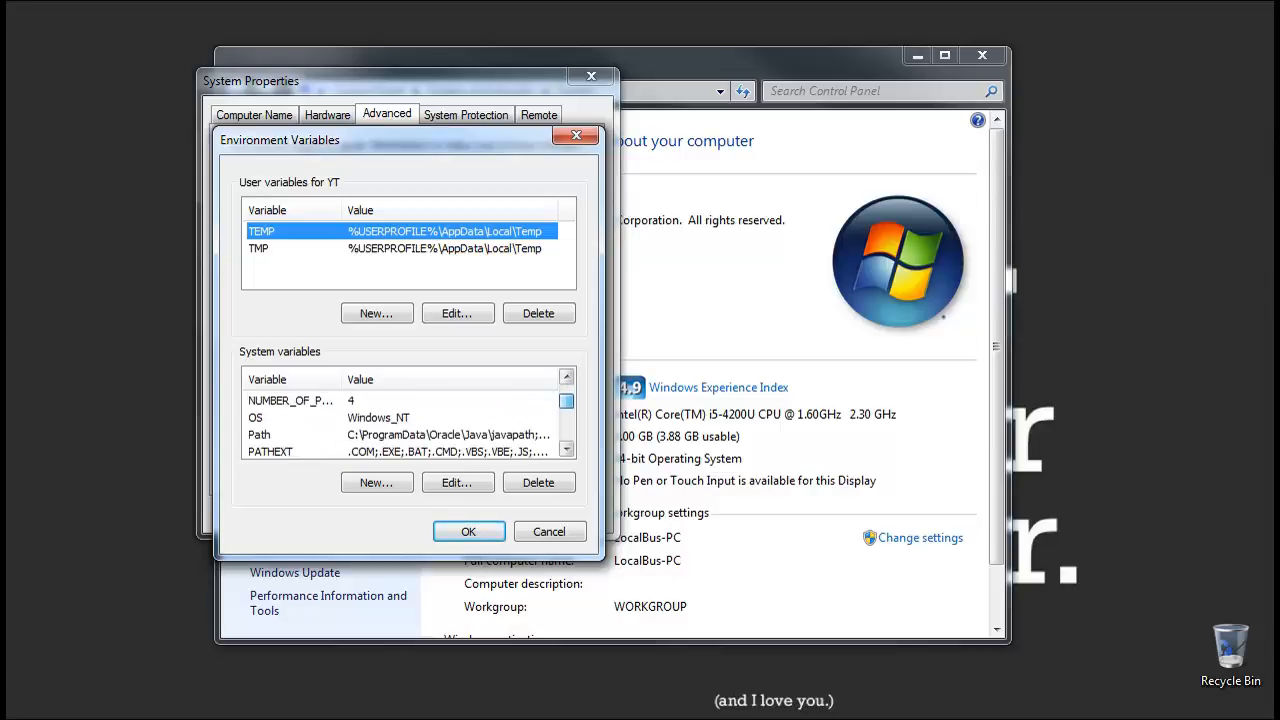
scroll(400, 425, up, 5)
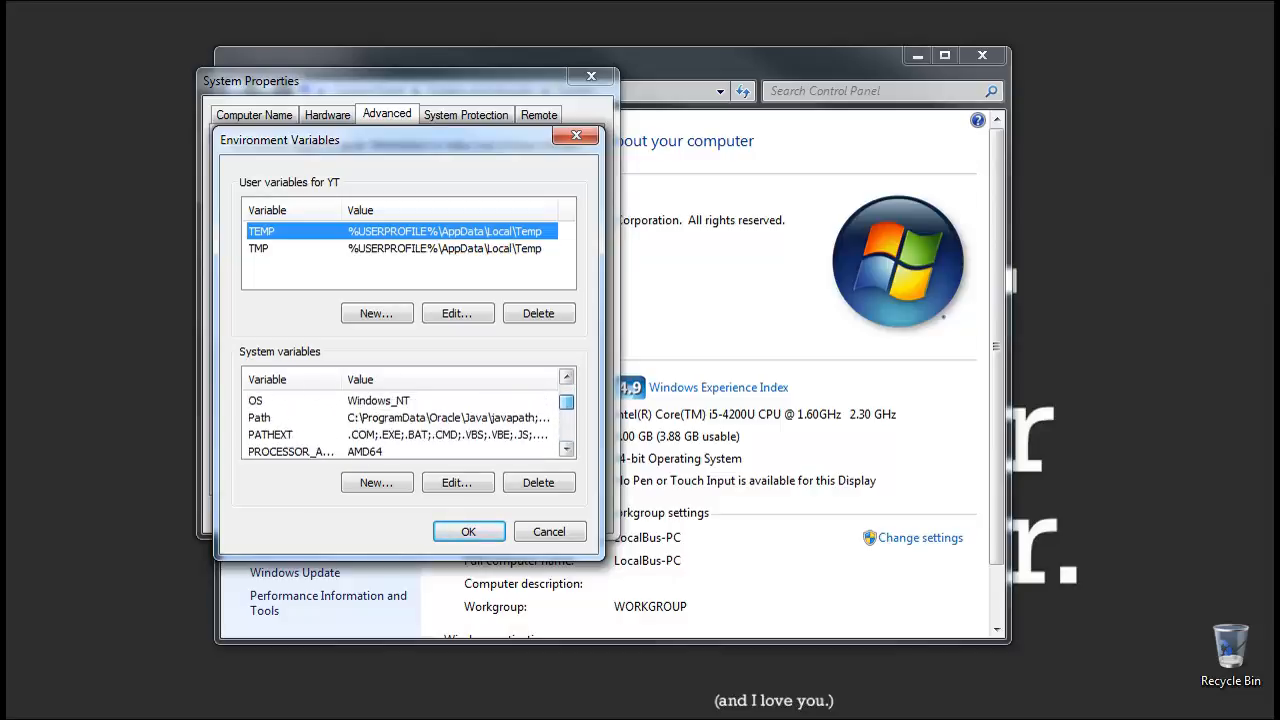
scroll(400, 425, up, 1)
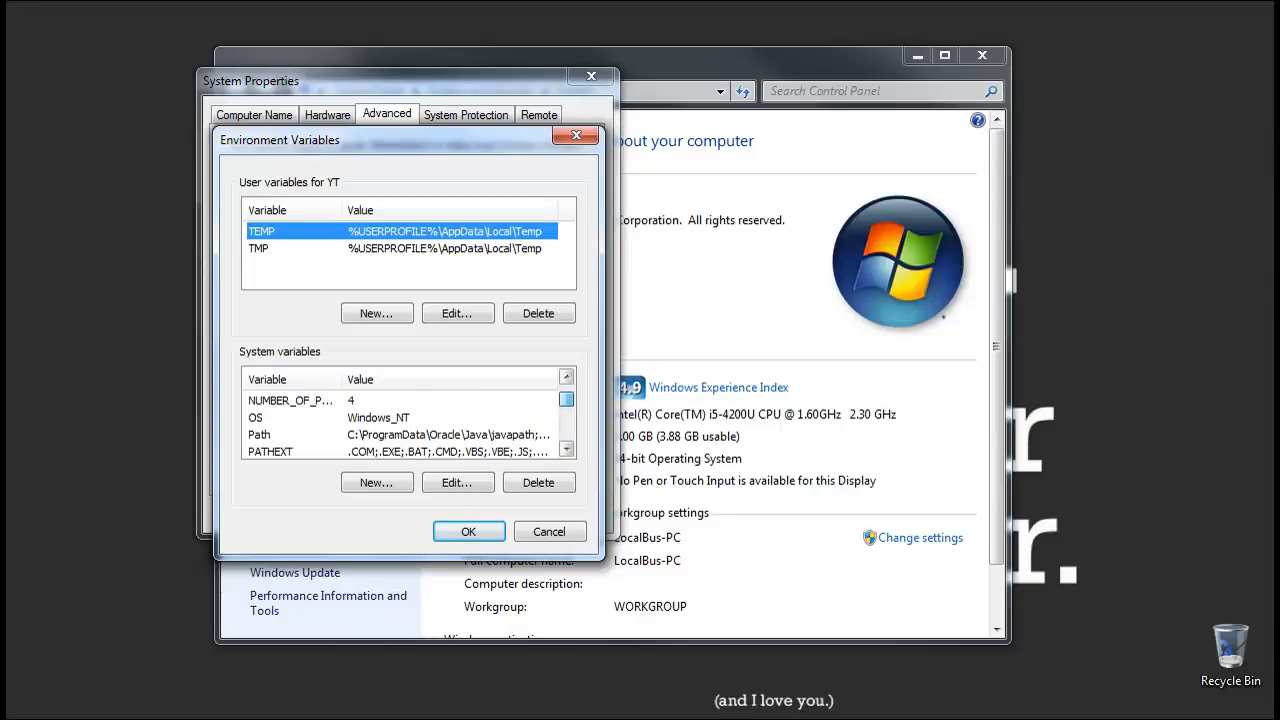
scroll(400, 425, down, 5)
scroll(400, 425, up, 4)
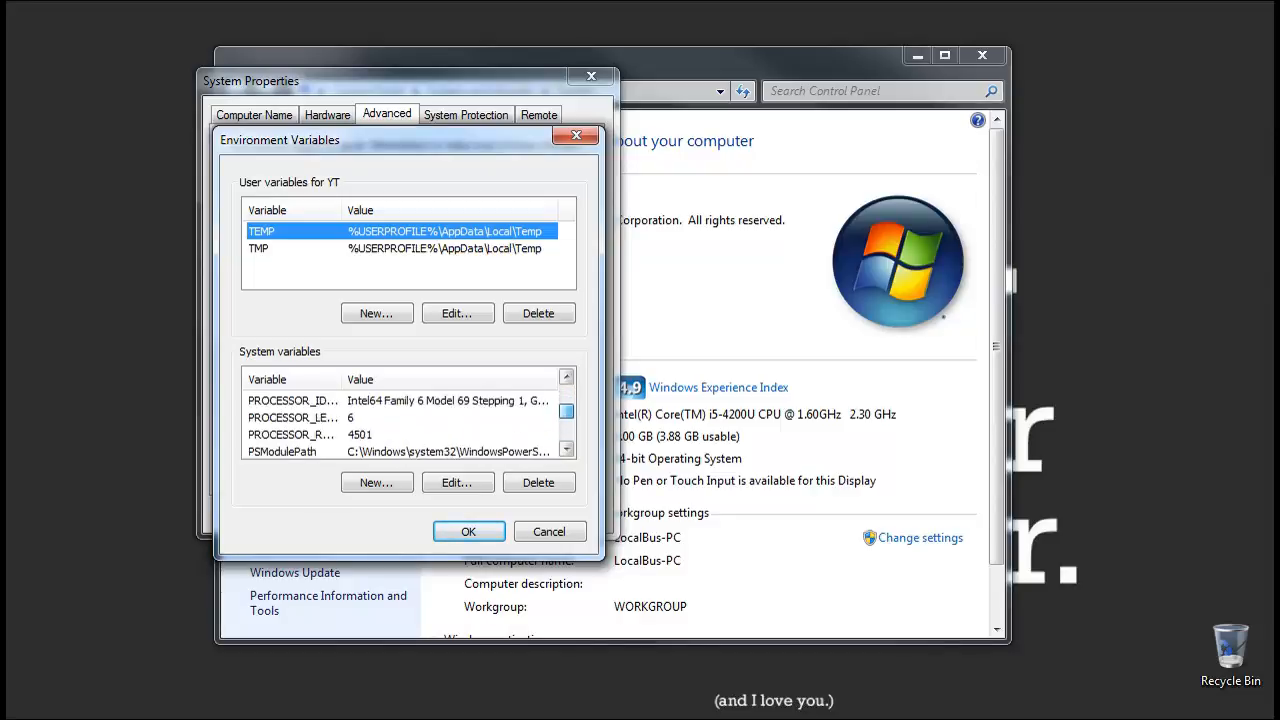
scroll(400, 425, up, 3)
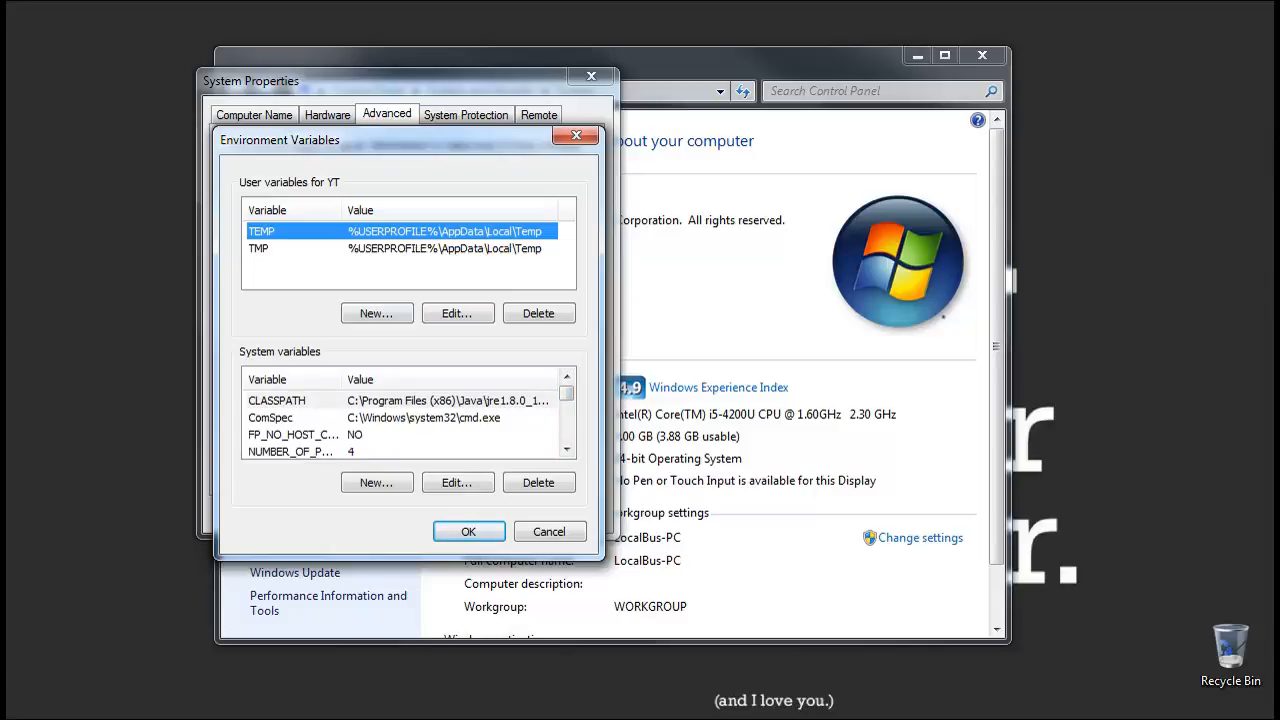
click(370, 248)
click(370, 231)
click(370, 248)
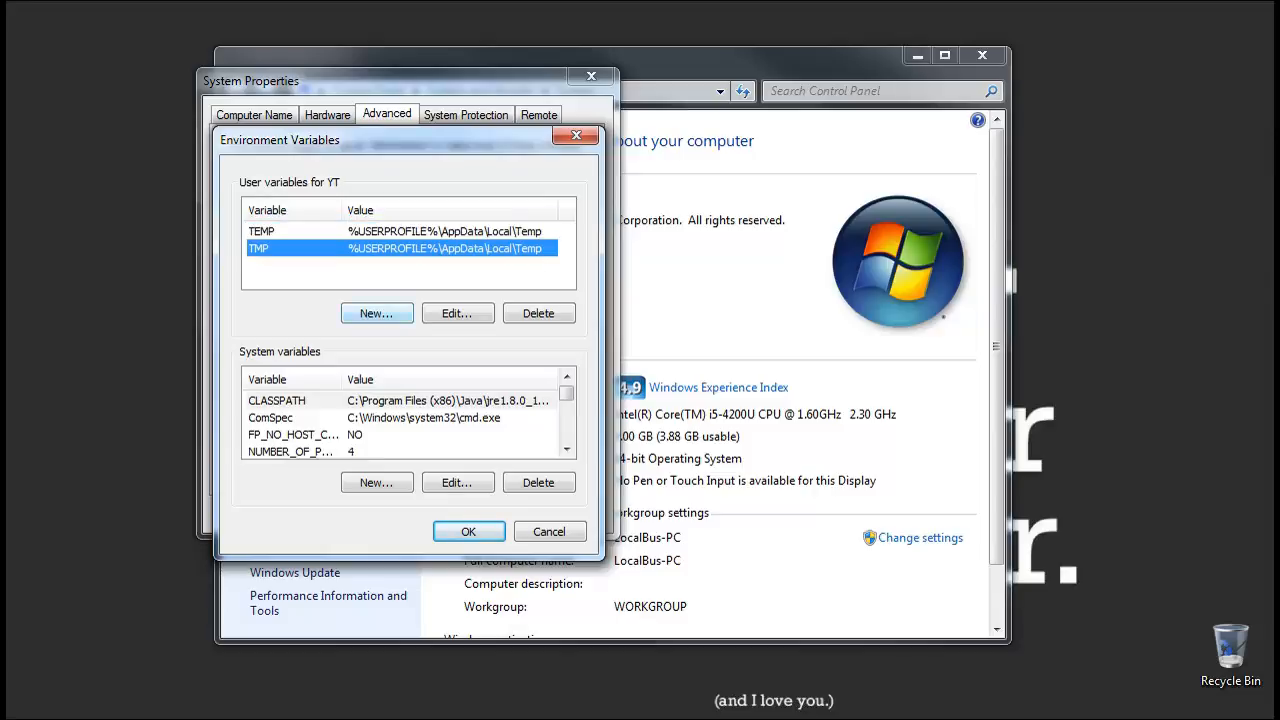
Define a new user variable named PATH with the value C:\Program Files\Java\jdk1.8.0_111\bin
click(377, 313)
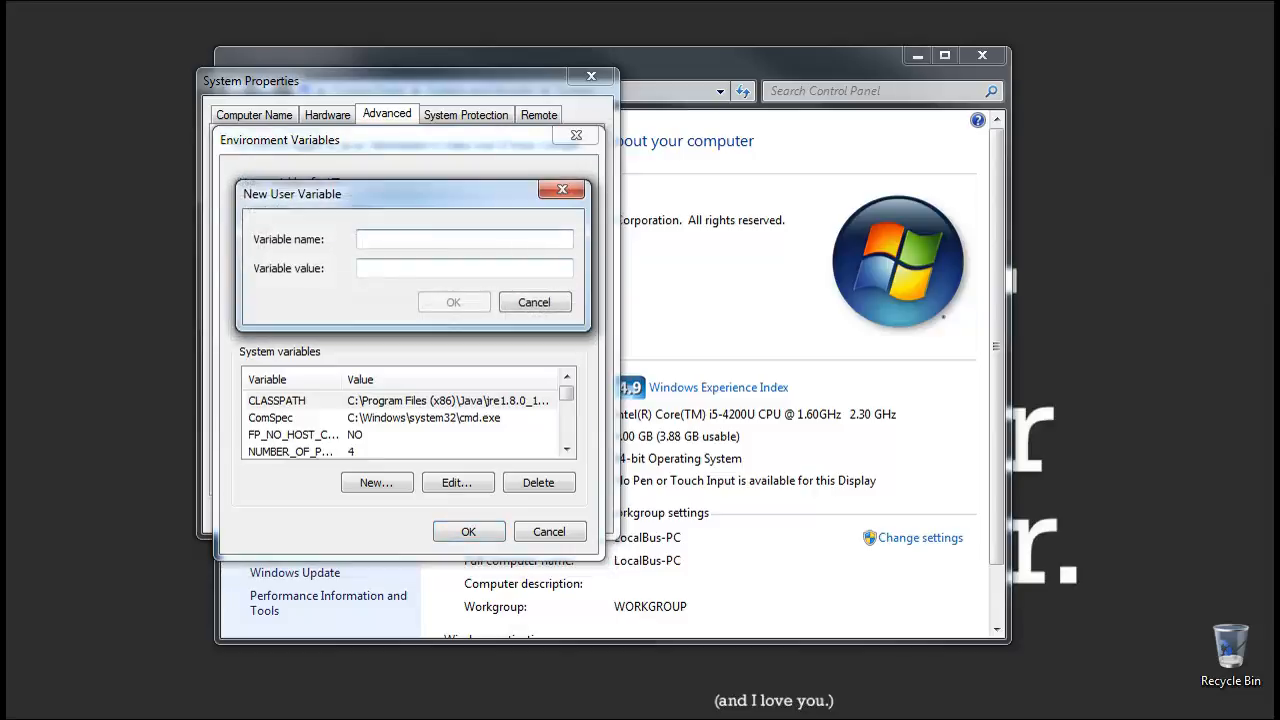
text(PATH)
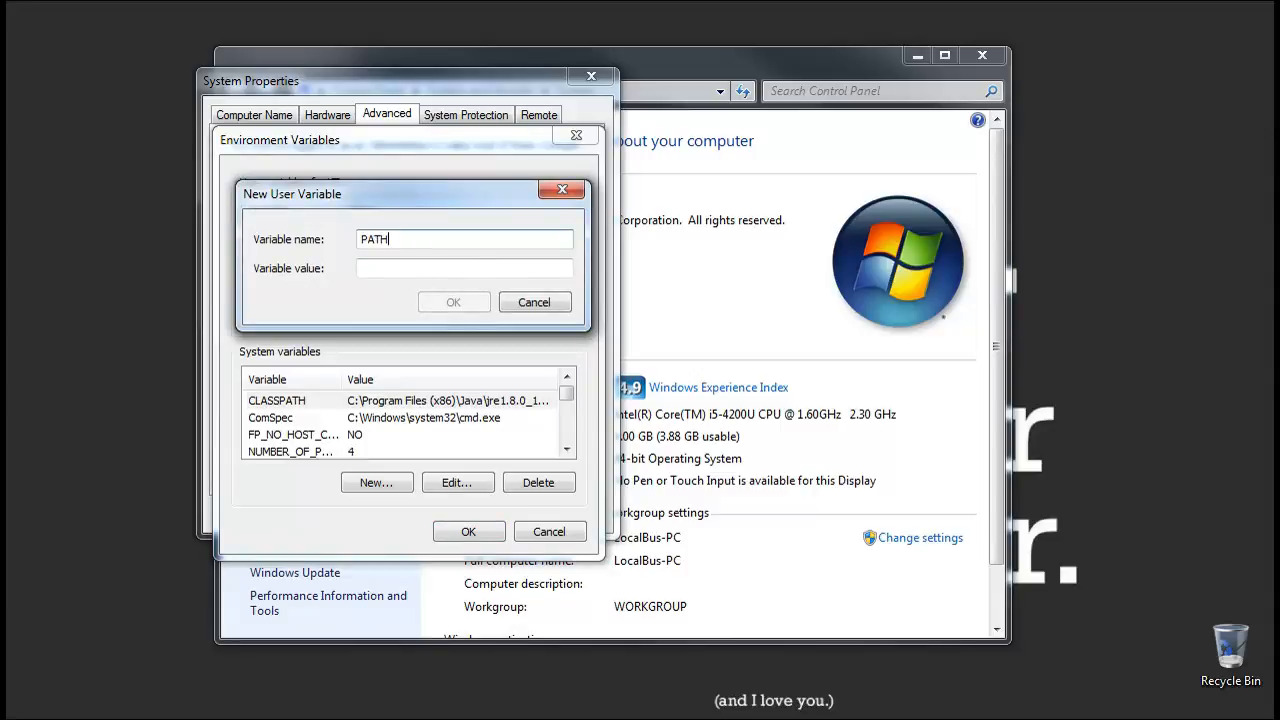
key(Tab)
text(C:\Program Files\Java\jdk1.8.0_111\bin)
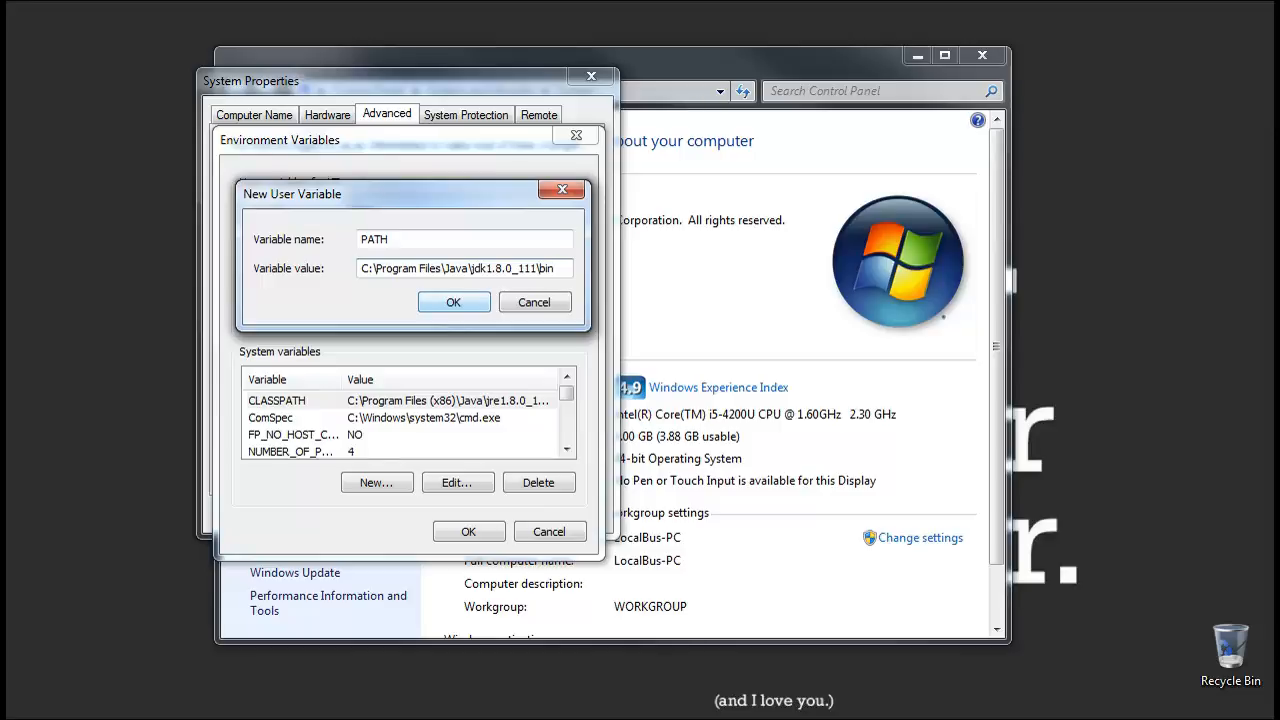
Test the javac command in a Command Prompt before saving the PATH variable, then close that prompt
key(super+r)
text(cmd)
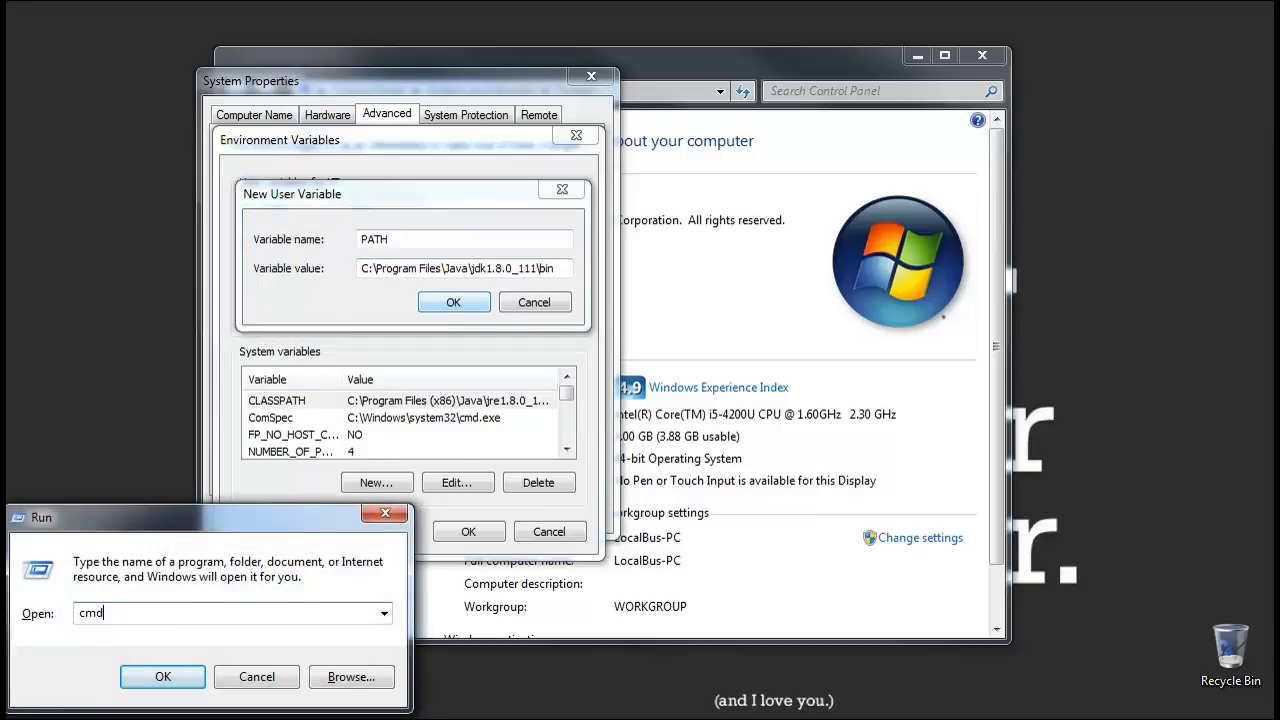
key(Return)
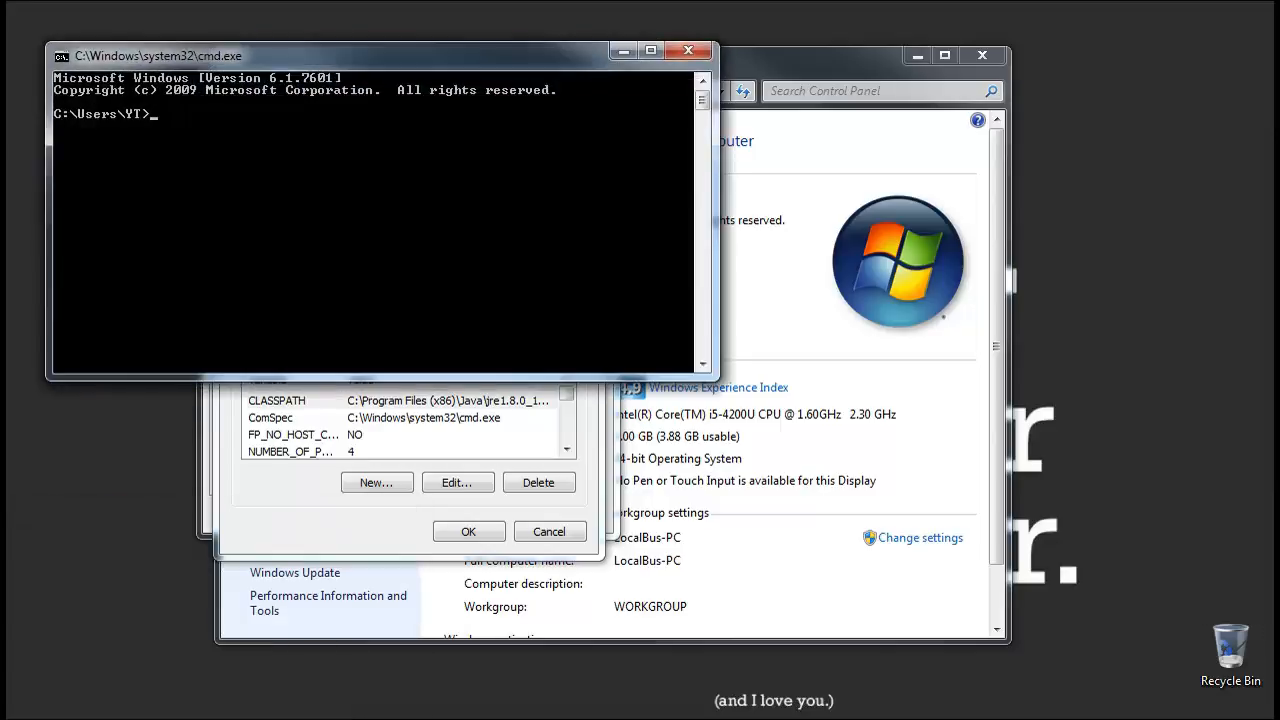
text(javac)
key(Return)
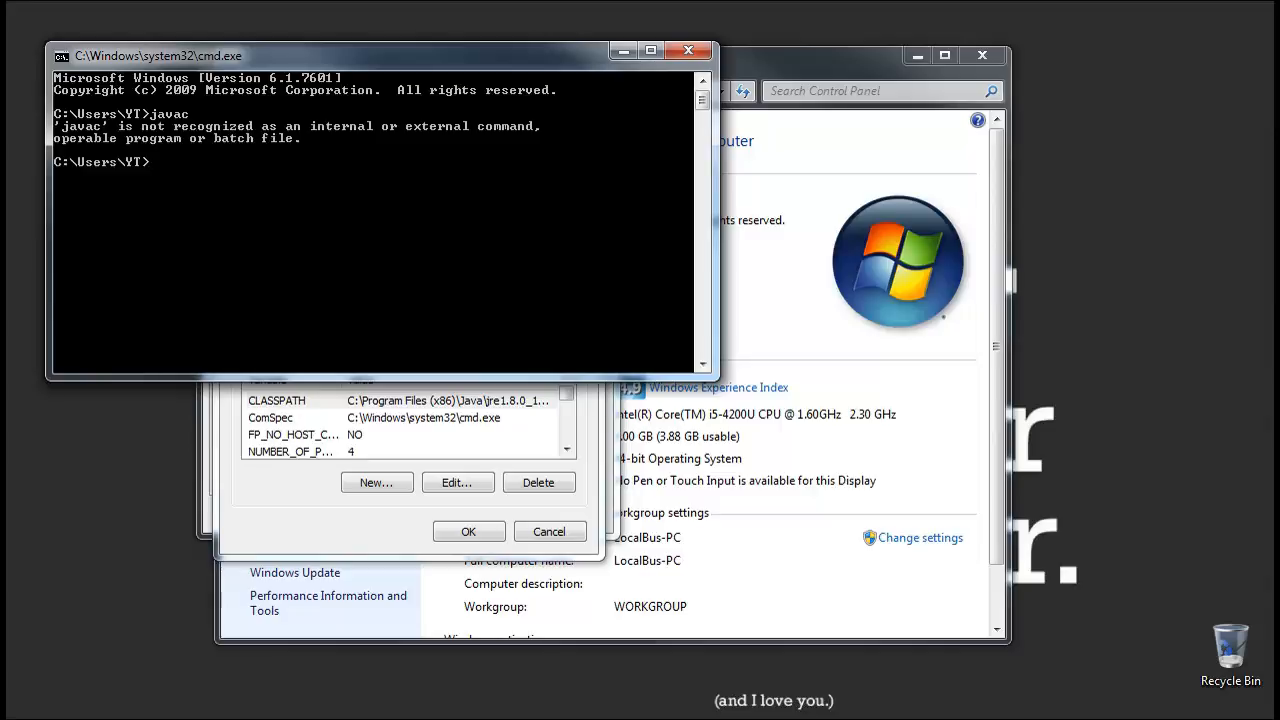
drag(380, 56, 489, 141)
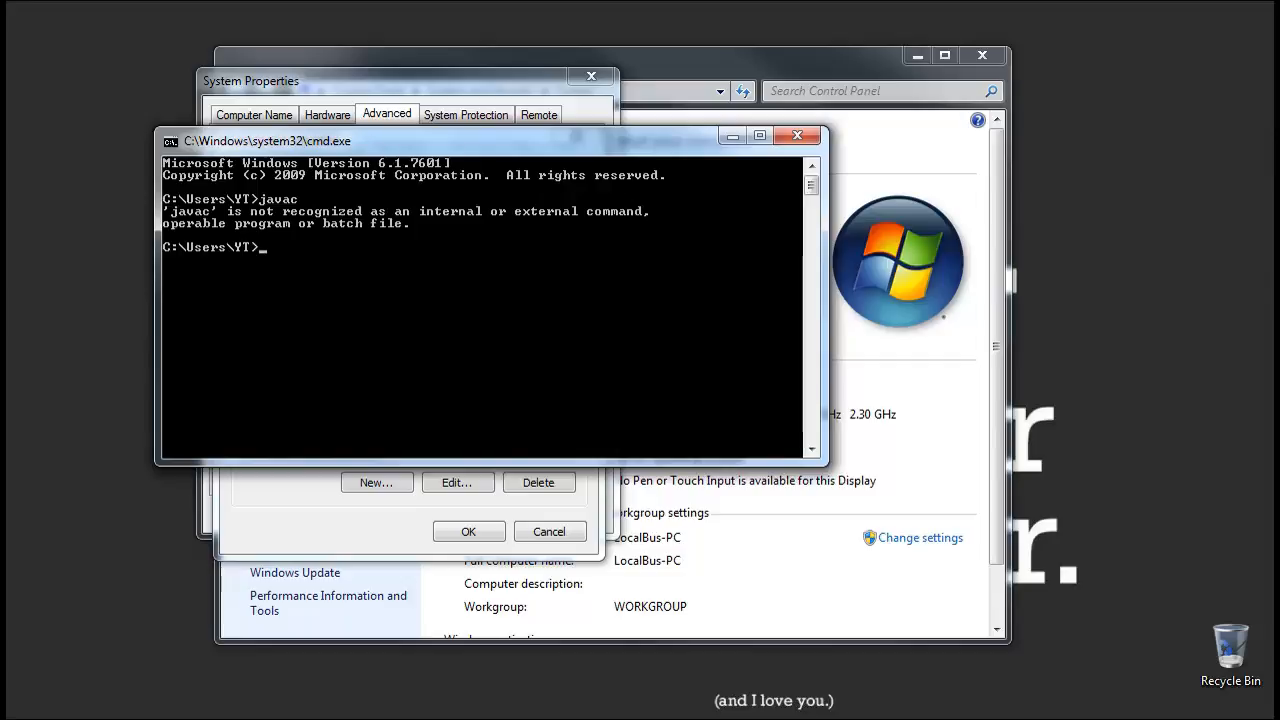
click(797, 136)
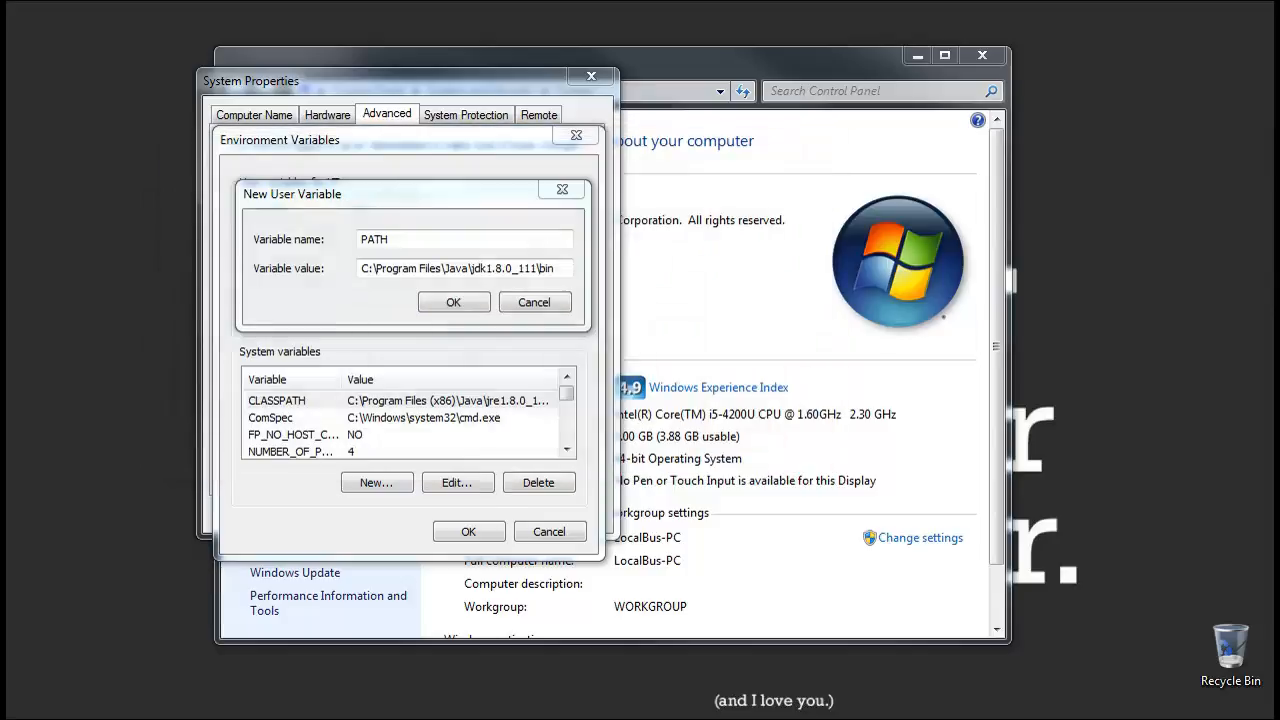
Save the new PATH user variable, accept the environment and system property changes, and close the System window
click(454, 302)
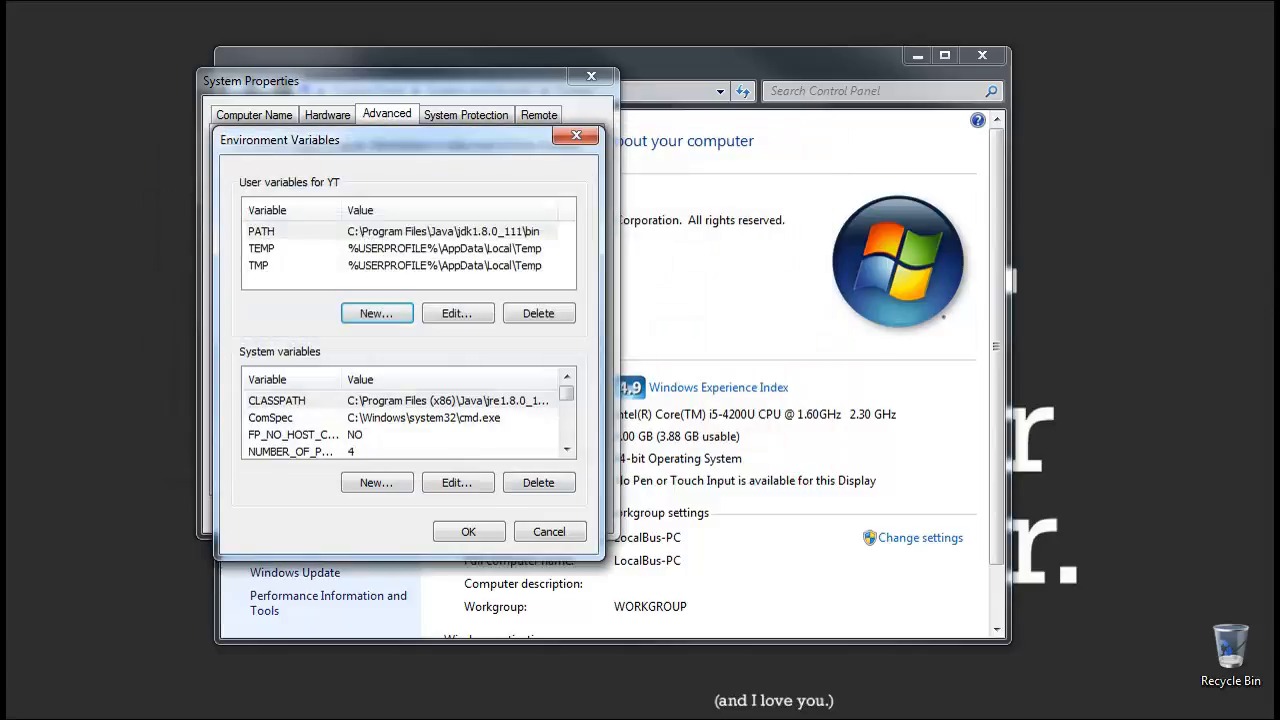
click(468, 531)
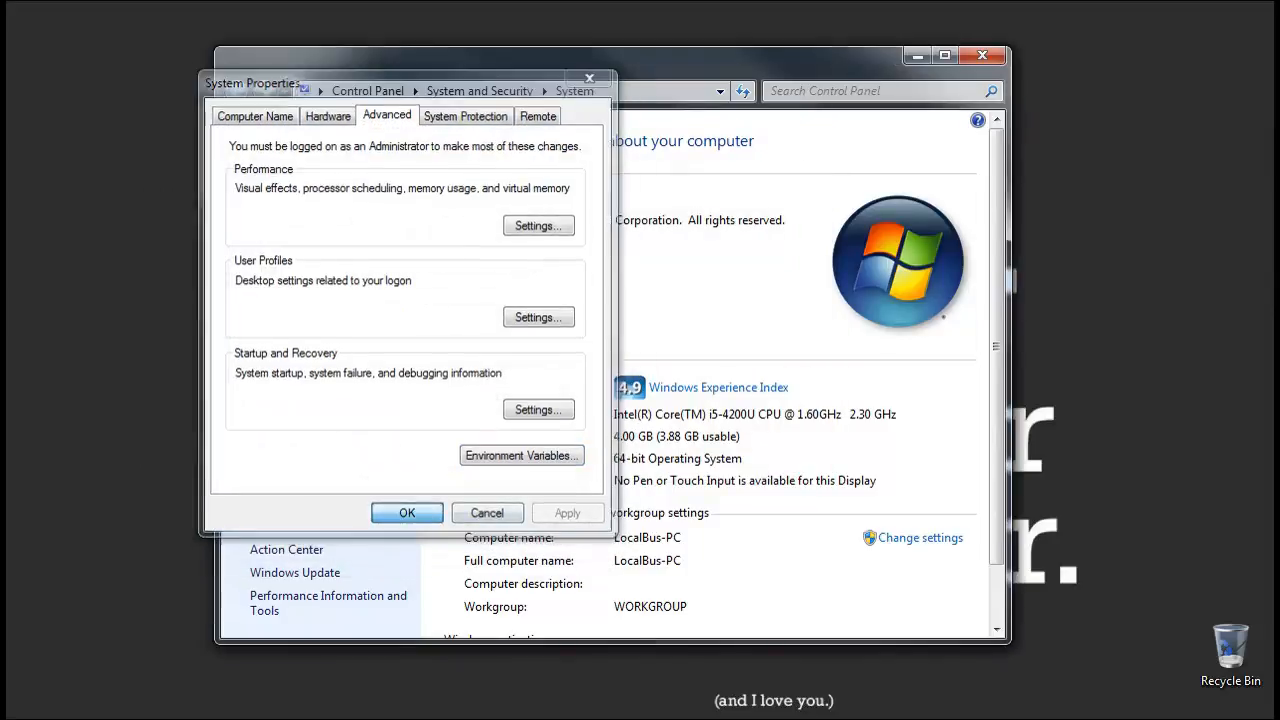
click(407, 513)
click(982, 55)
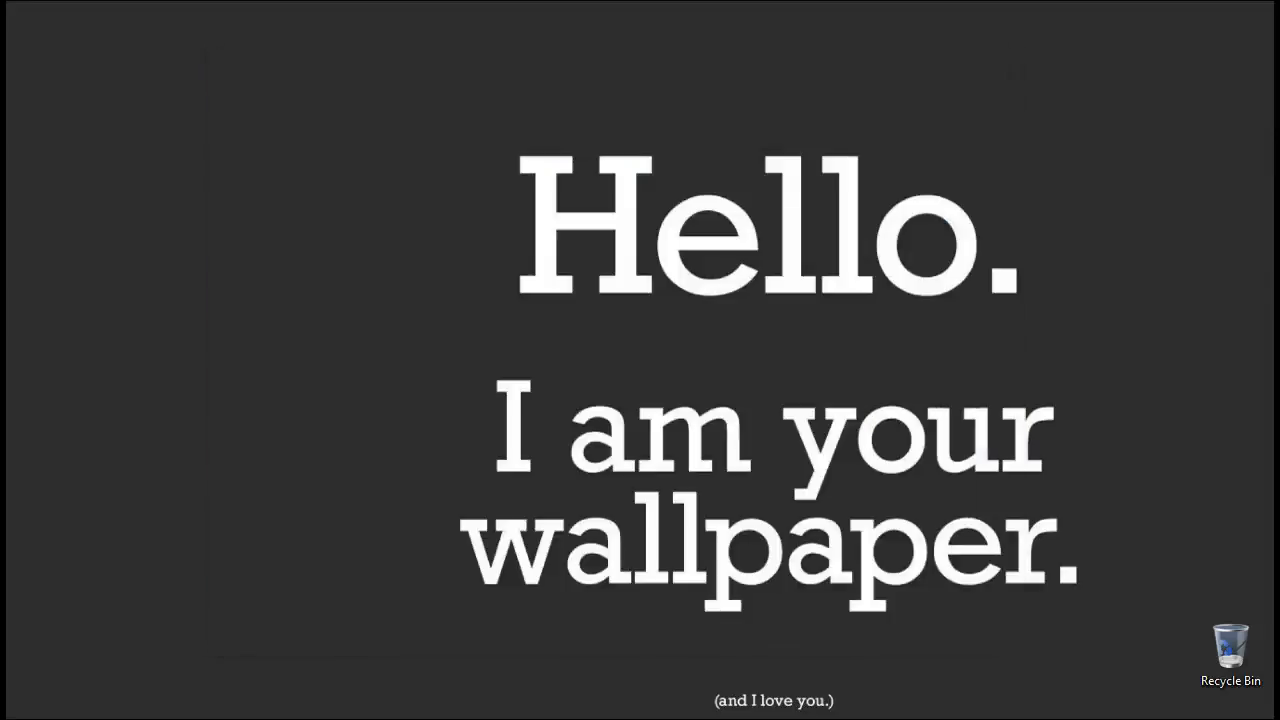
Run javac in a new Command Prompt and read through its usage and options output
key(super+r)
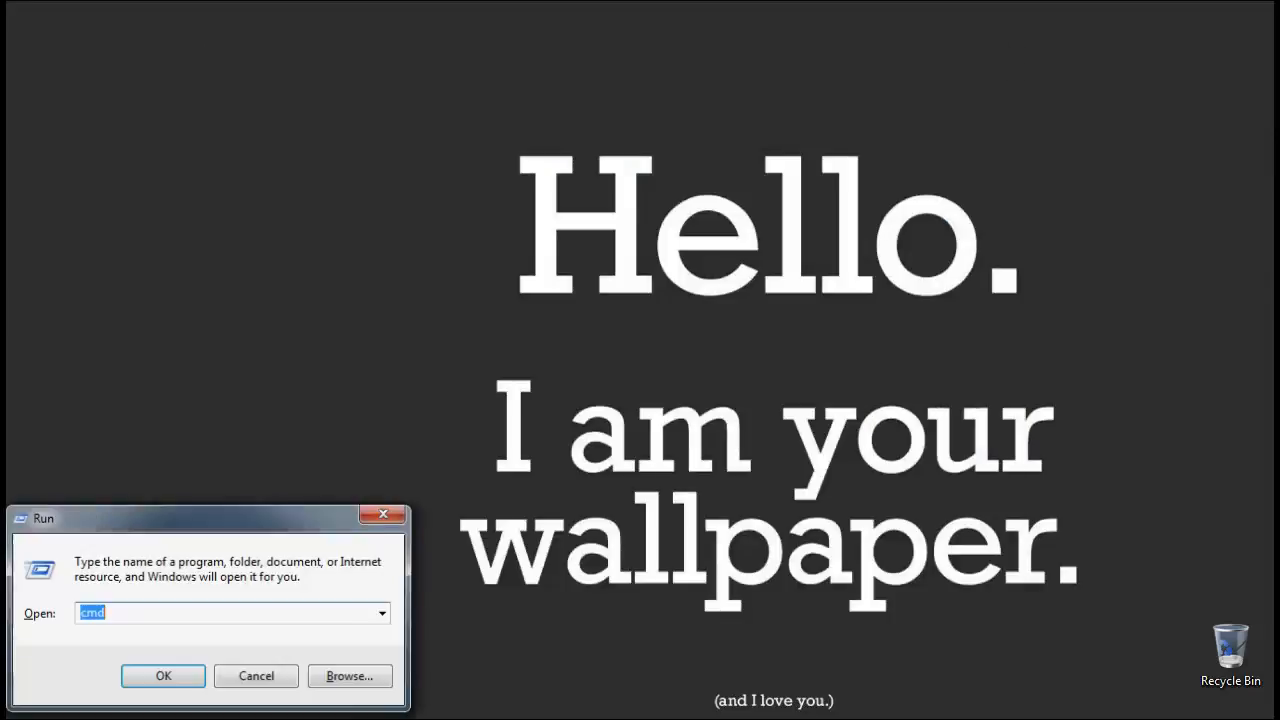
text(cmd)
key(Return)
text(javac)
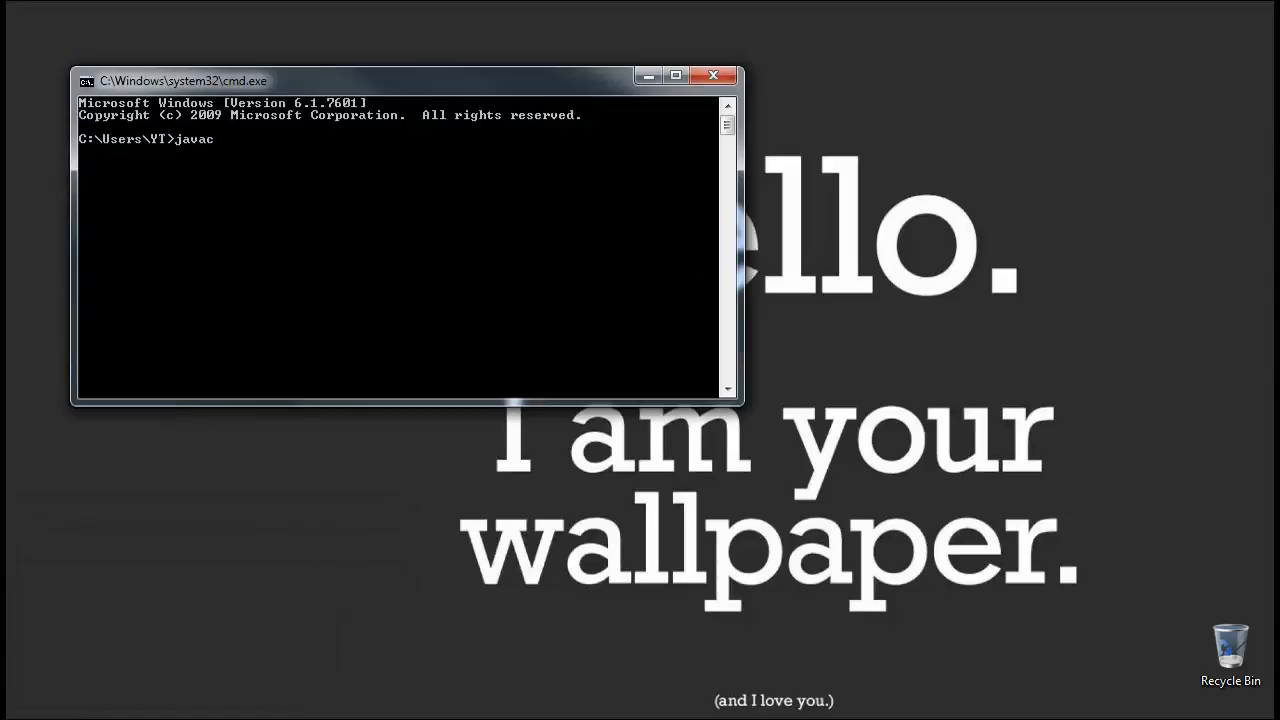
key(Return)
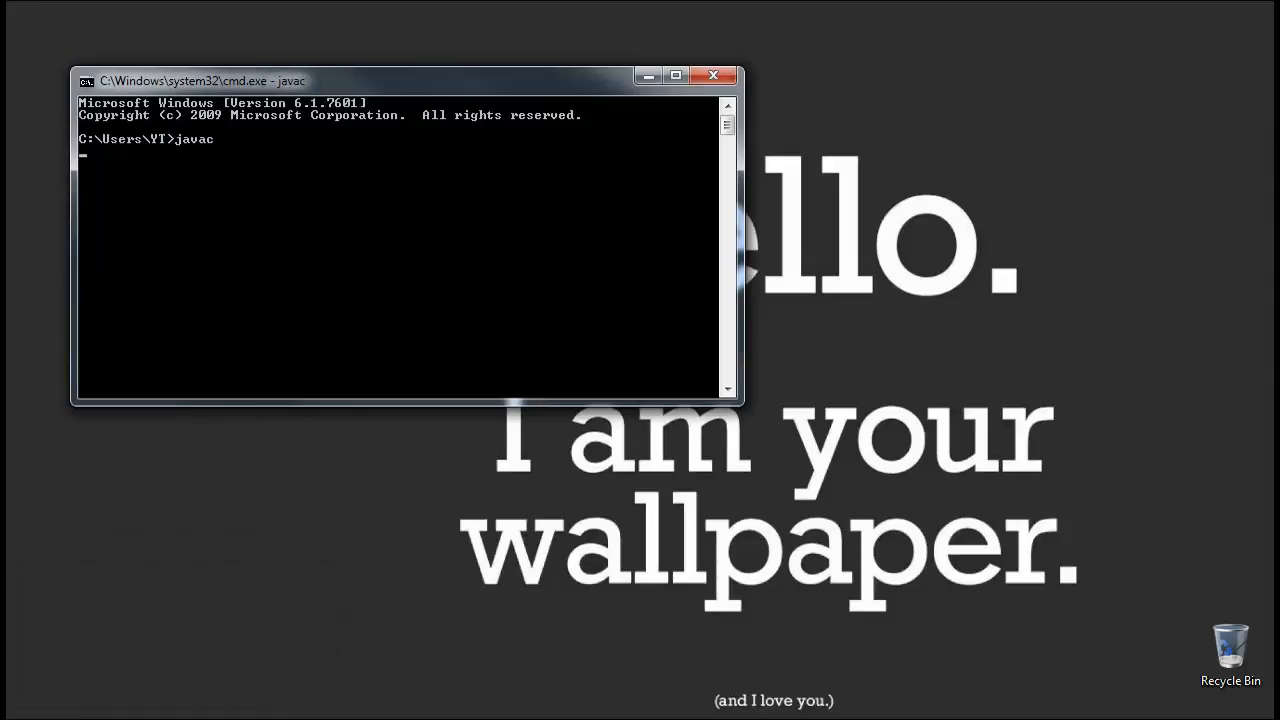
scroll(400, 245, up, 8)
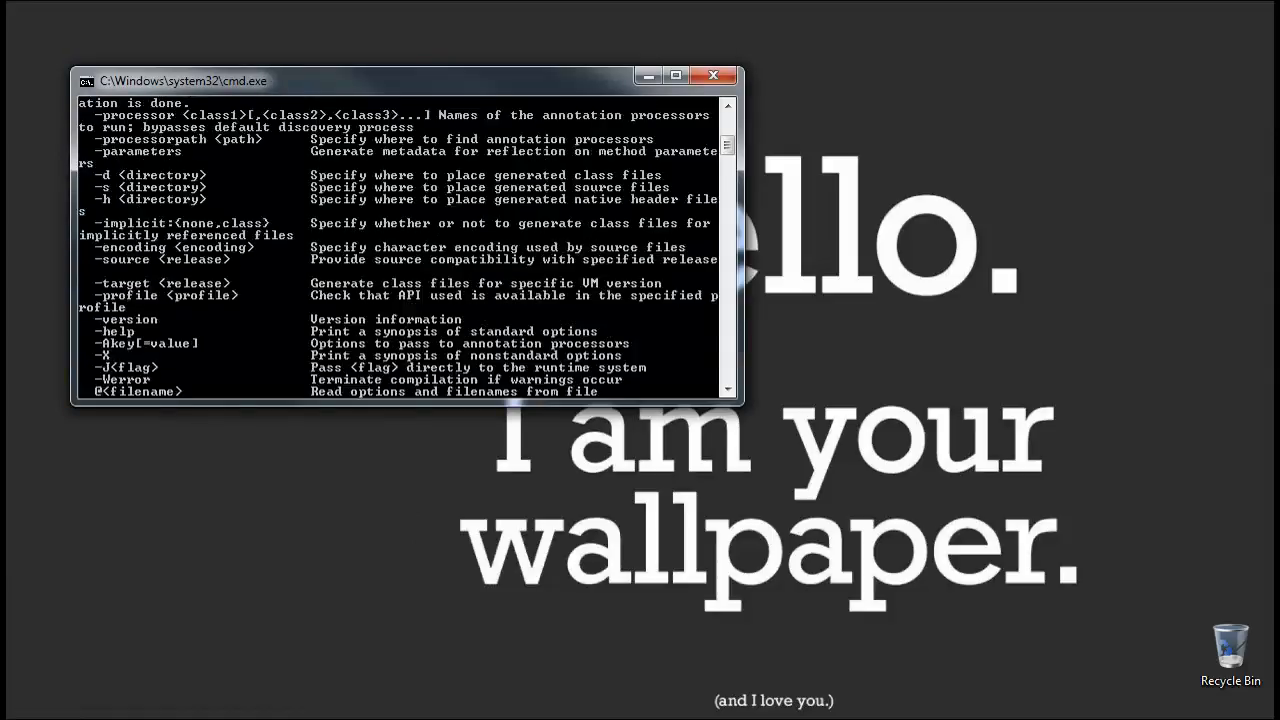
scroll(400, 245, down, 6)
scroll(400, 245, up, 6)
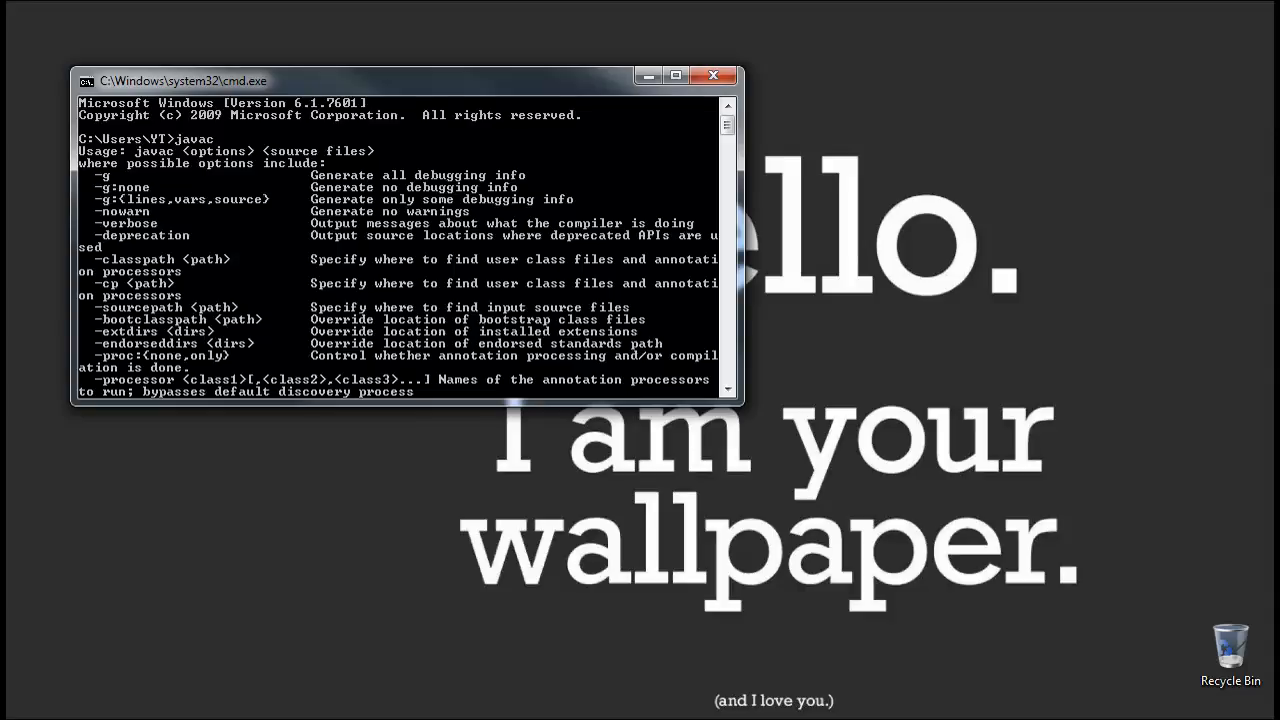
scroll(400, 245, down, 10)
scroll(400, 245, up, 5)
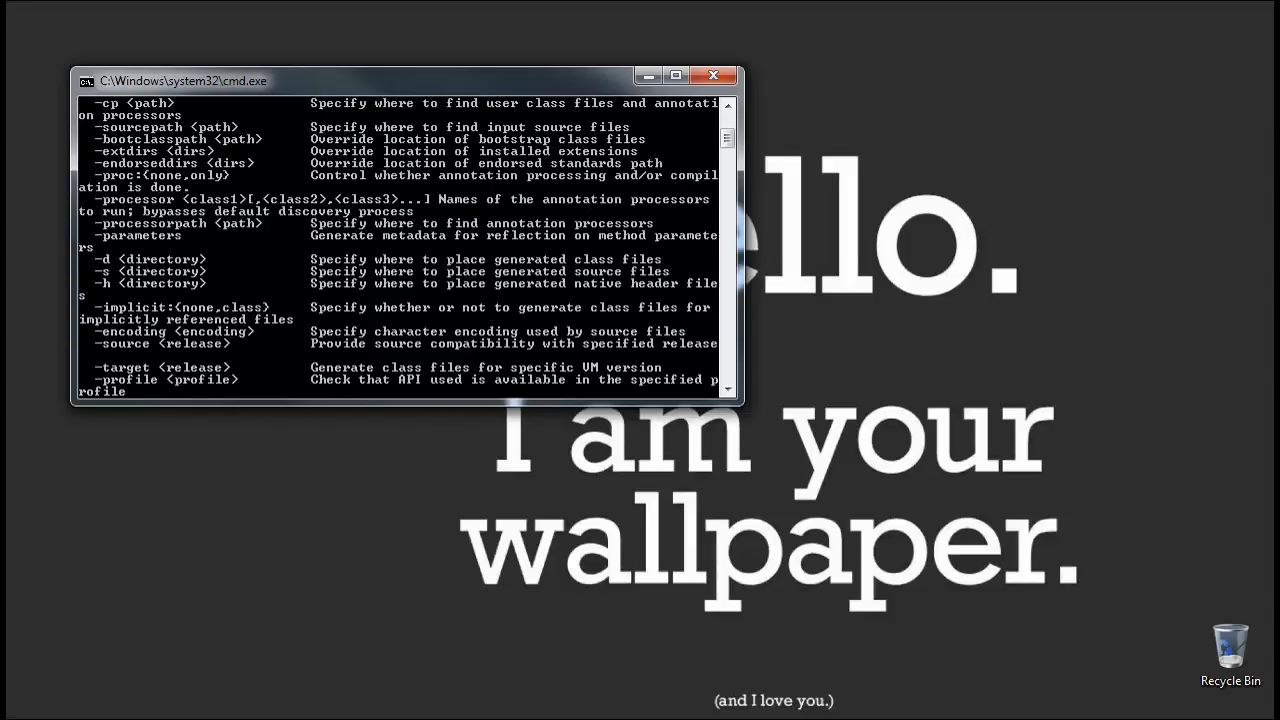
scroll(400, 245, up, 5)
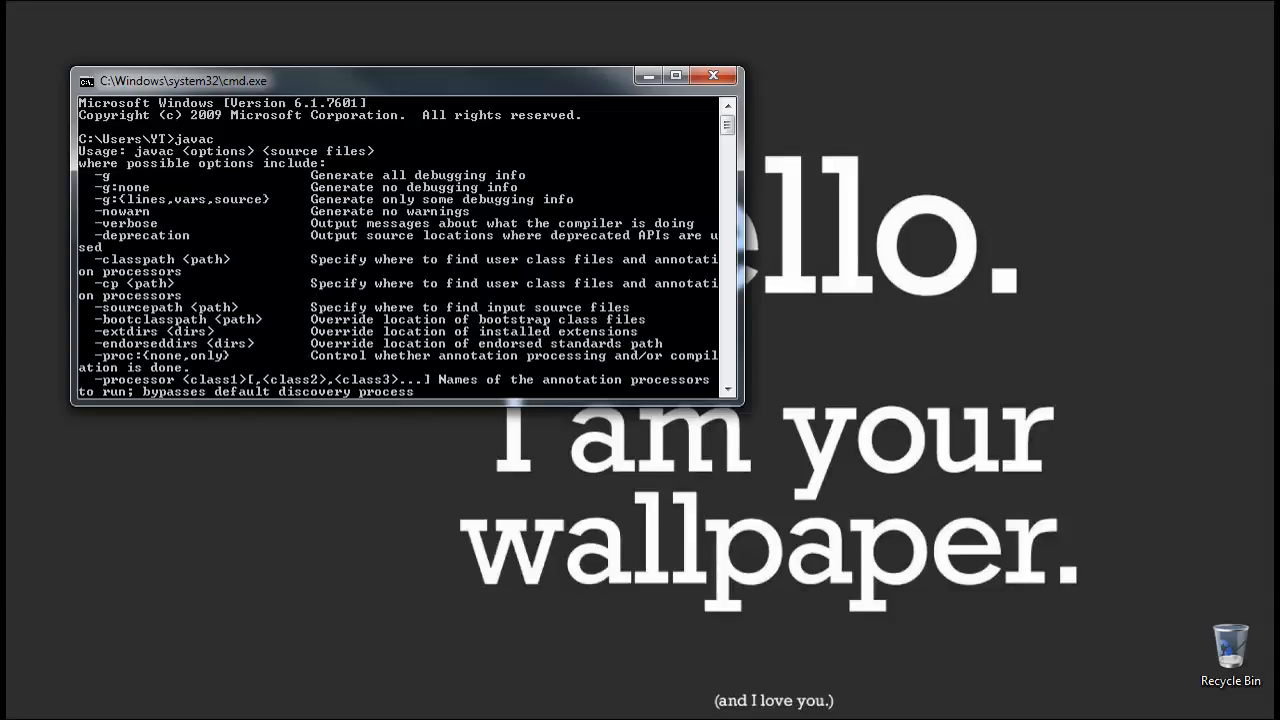
click(1076, 718)
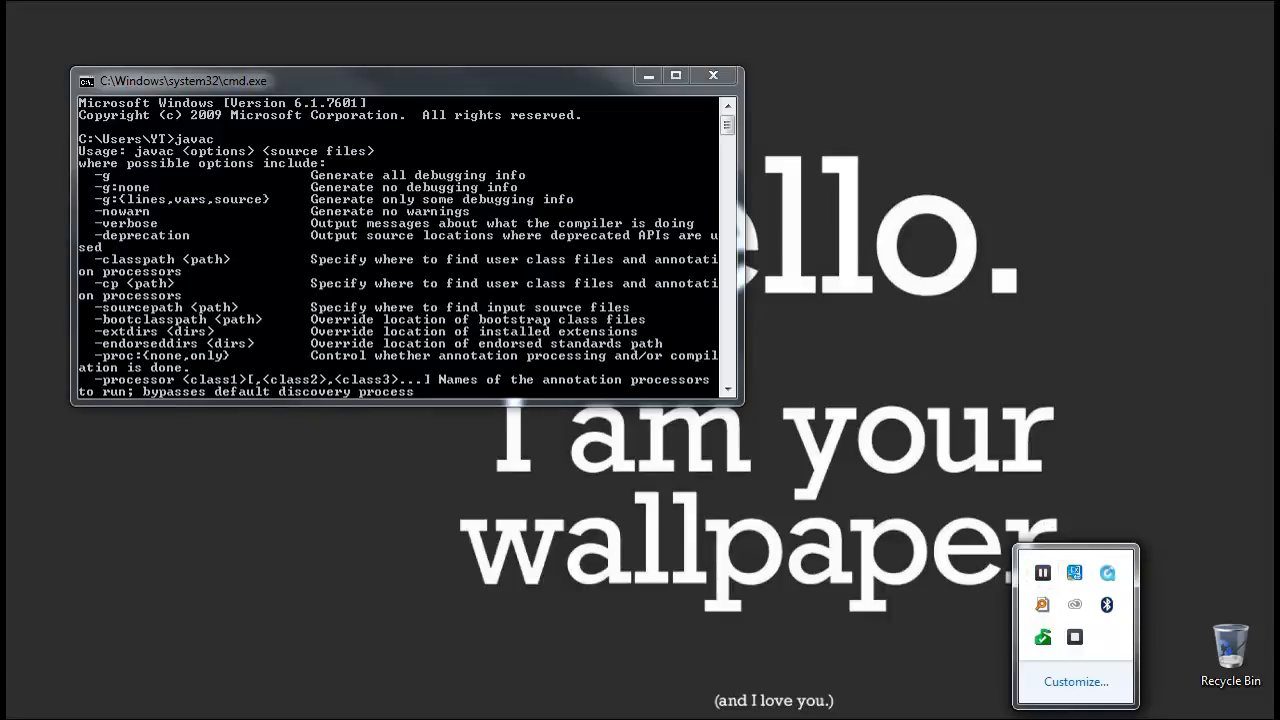
click(1076, 718)
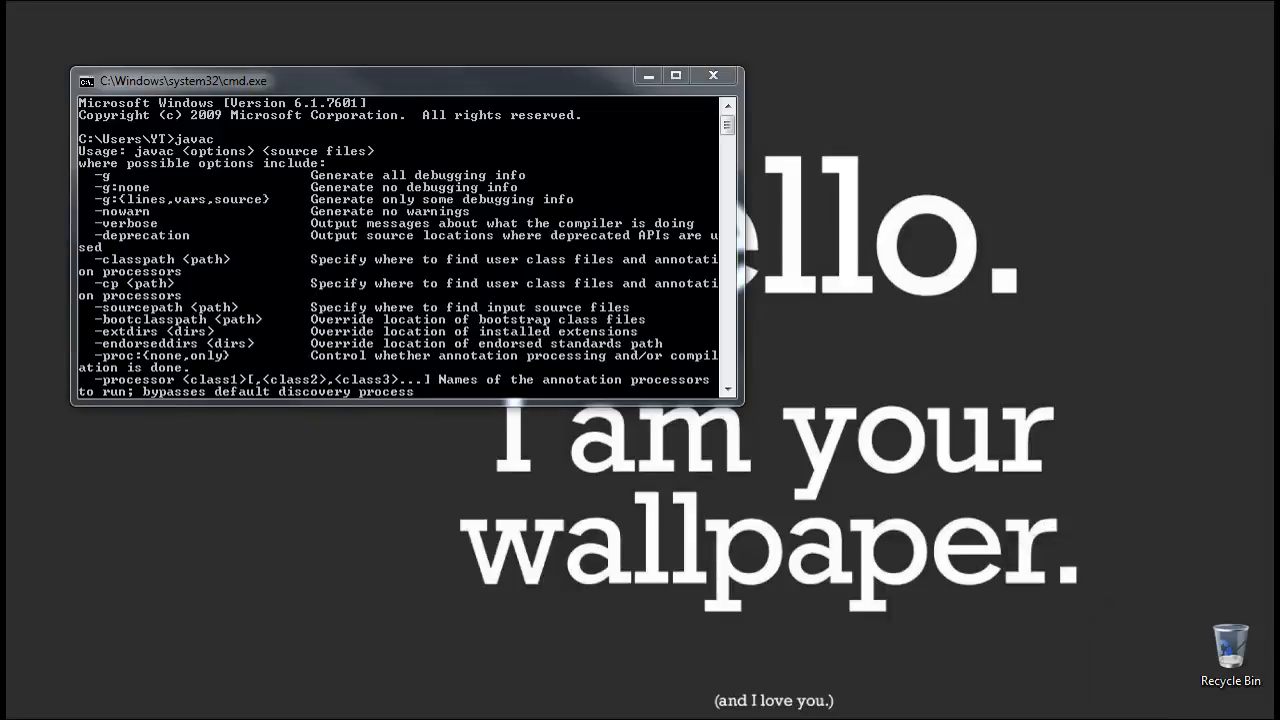
click(1076, 718)
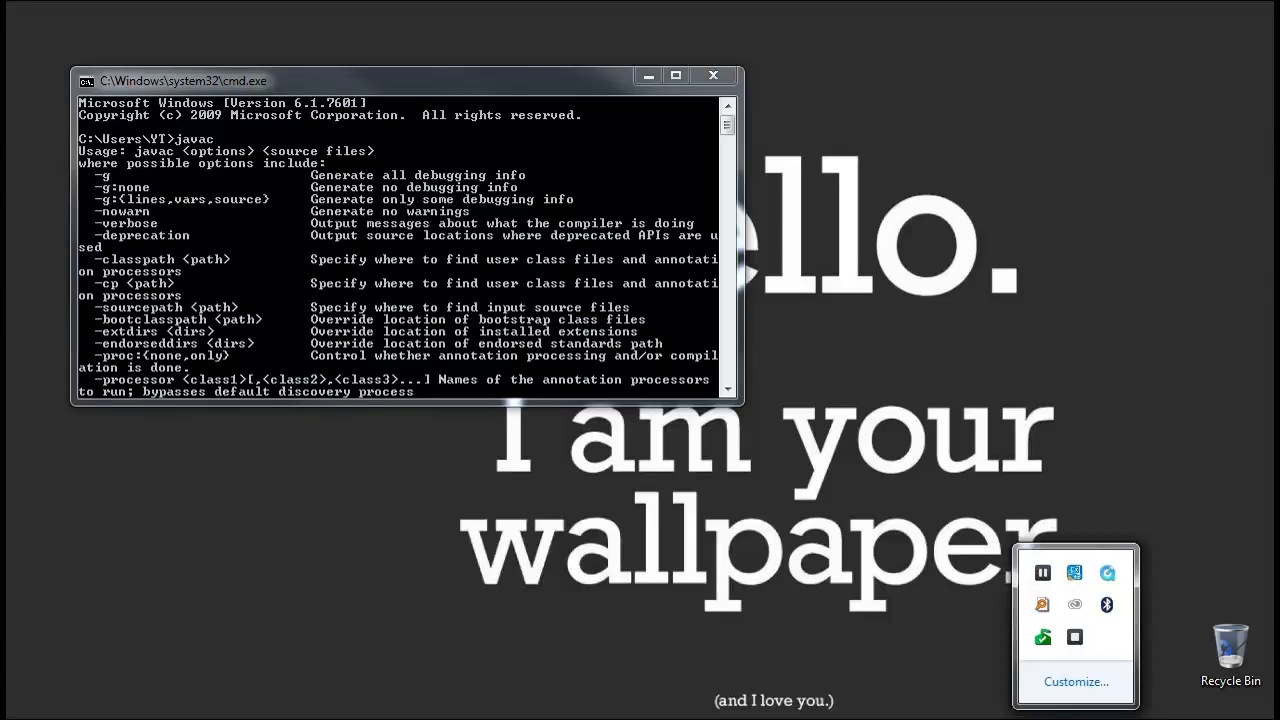